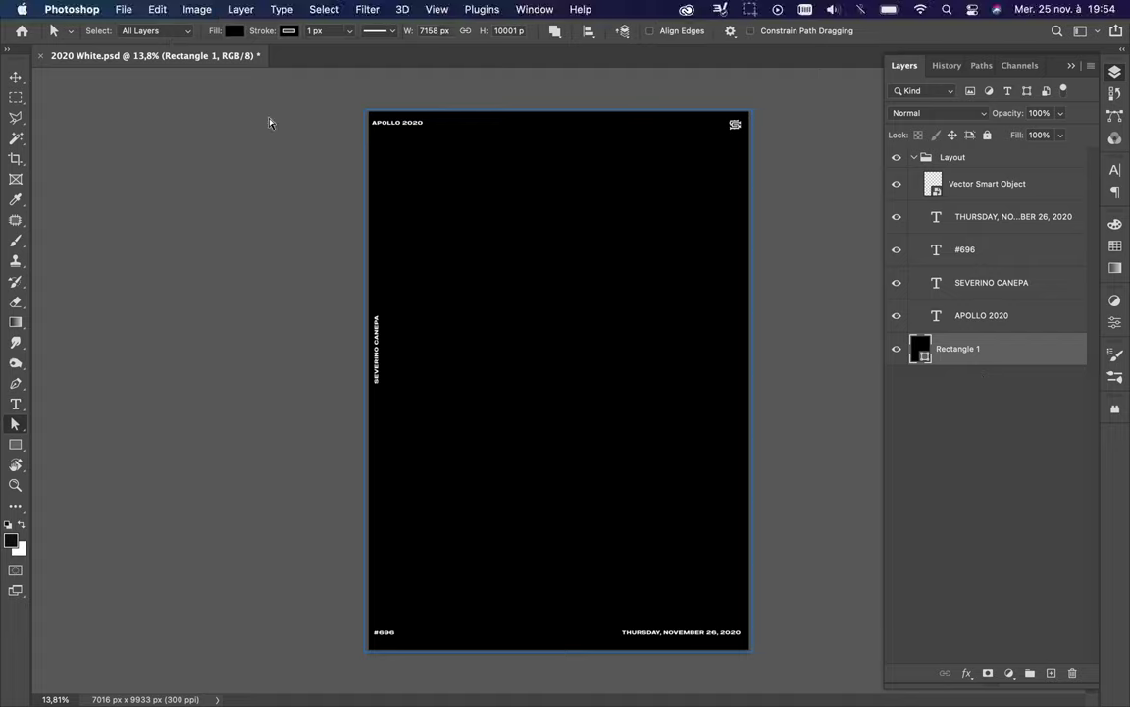
# Step: Give the black Rectangle 1 background a gradient fill and duplicate the layer
pyautogui.click(197, 61)
pyautogui.click(211, 261)
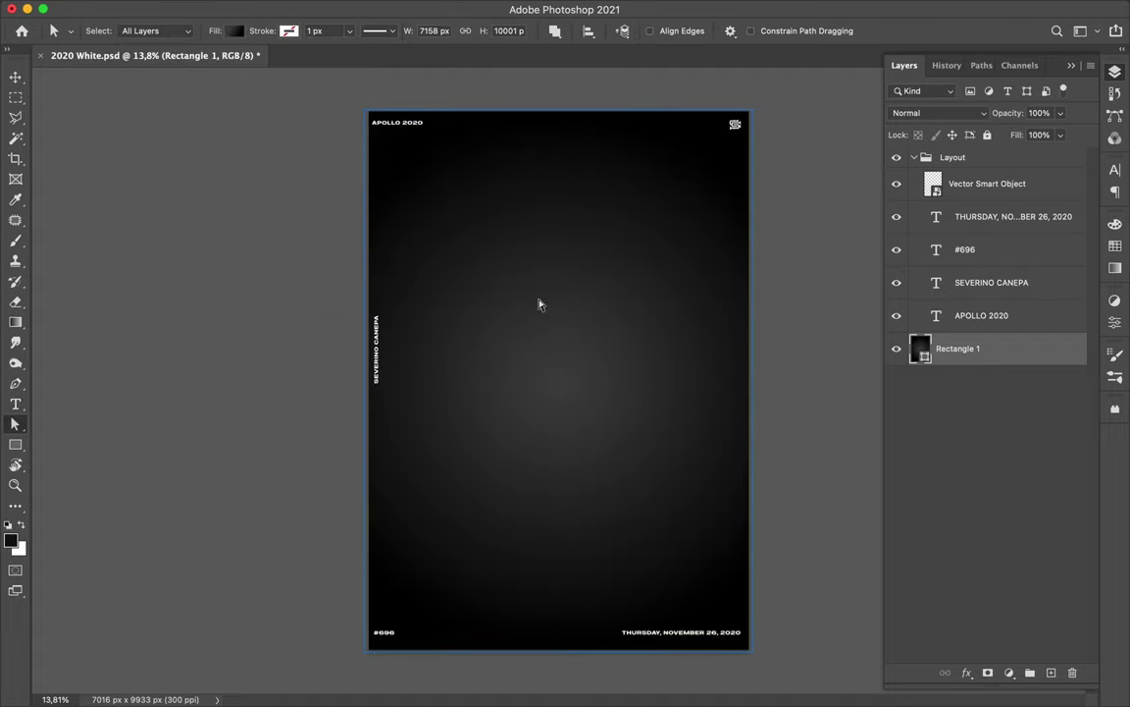
pyautogui.hotkey('ctrl', 'j')
pyautogui.scroll(2, 613, 346)
pyautogui.scroll(-3, 613, 346)
pyautogui.scroll(-2, 613, 345)
# Step: Warp the duplicate so its top, sides and bottom bulge outward, then commit
pyautogui.hotkey('ctrl', 't')
pyautogui.rightClick(612, 336)
pyautogui.click(628, 459)
pyautogui.moveTo(519, 213); pyautogui.dragTo(527, 168)
pyautogui.moveTo(599, 213); pyautogui.dragTo(575, 138)
pyautogui.moveTo(438, 324); pyautogui.dragTo(268, 370)
pyautogui.moveTo(678, 325); pyautogui.dragTo(816, 376)
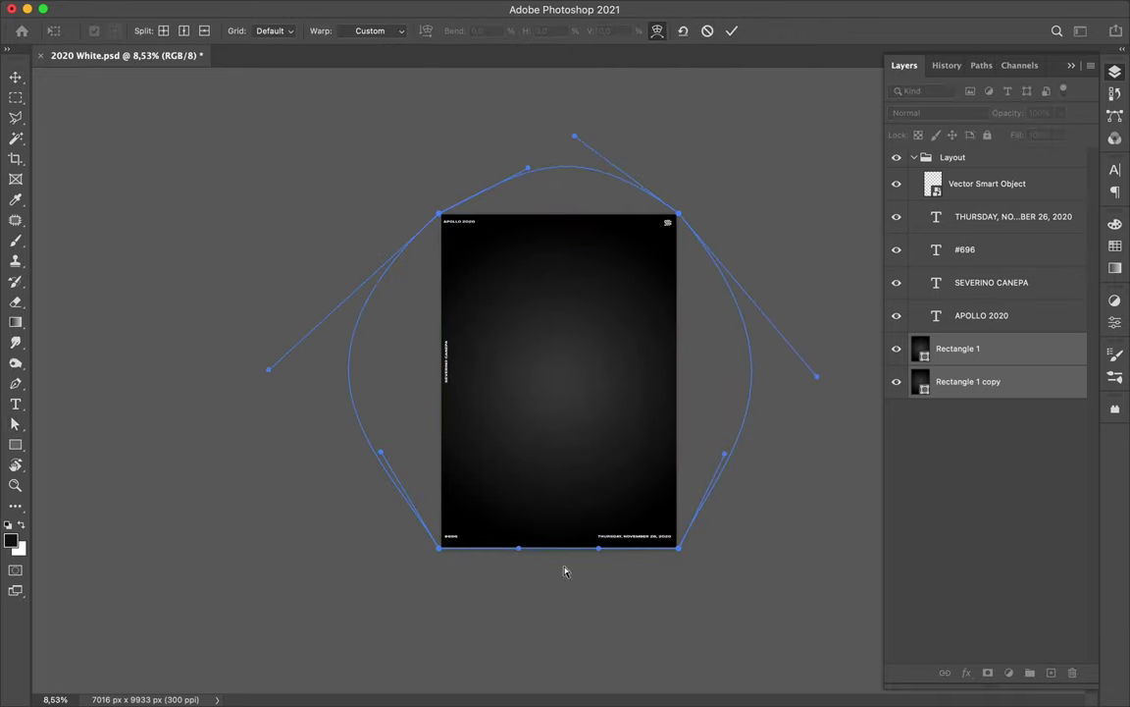
pyautogui.moveTo(560, 556); pyautogui.dragTo(561, 577)
pyautogui.moveTo(438, 547); pyautogui.dragTo(426, 564)
pyautogui.moveTo(678, 547); pyautogui.dragTo(693, 566)
pyautogui.press('Return')
# Step: Create a Rectangle 1 copy 2 layer on top, converting it to a smart object for Gaussian Blur
pyautogui.moveTo(1006, 361); pyautogui.dragTo(1001, 345)
pyautogui.press('v')
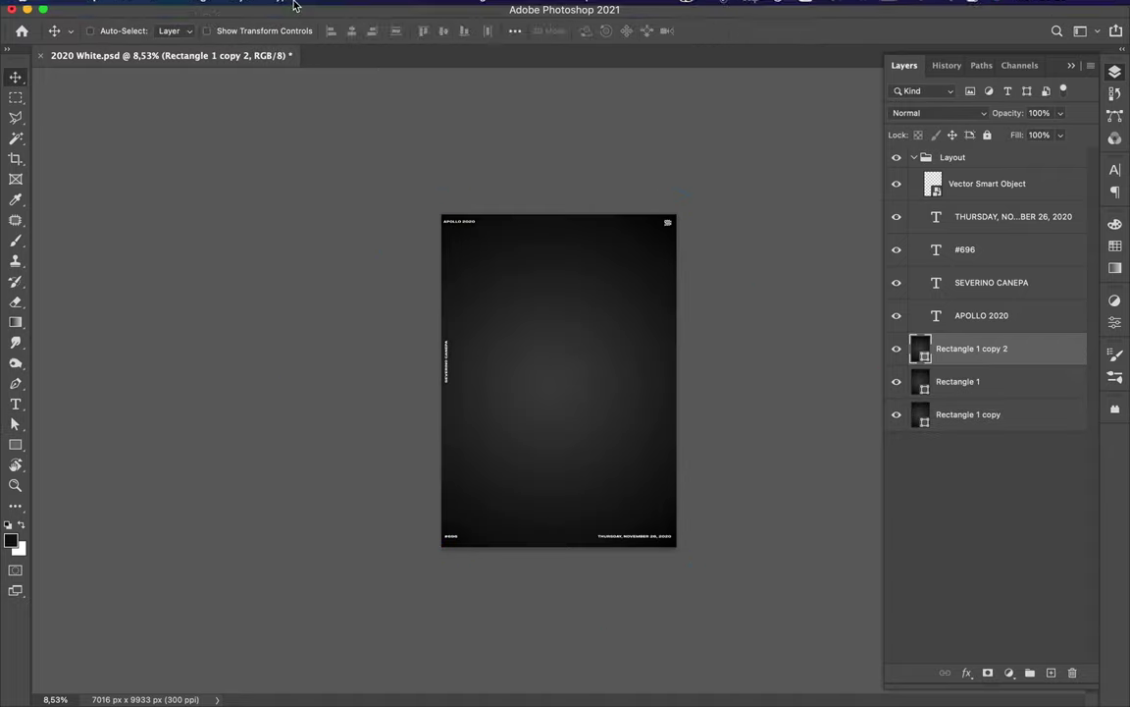
pyautogui.click(545, 7)
pyautogui.click(638, 195)
pyautogui.click(606, 270)
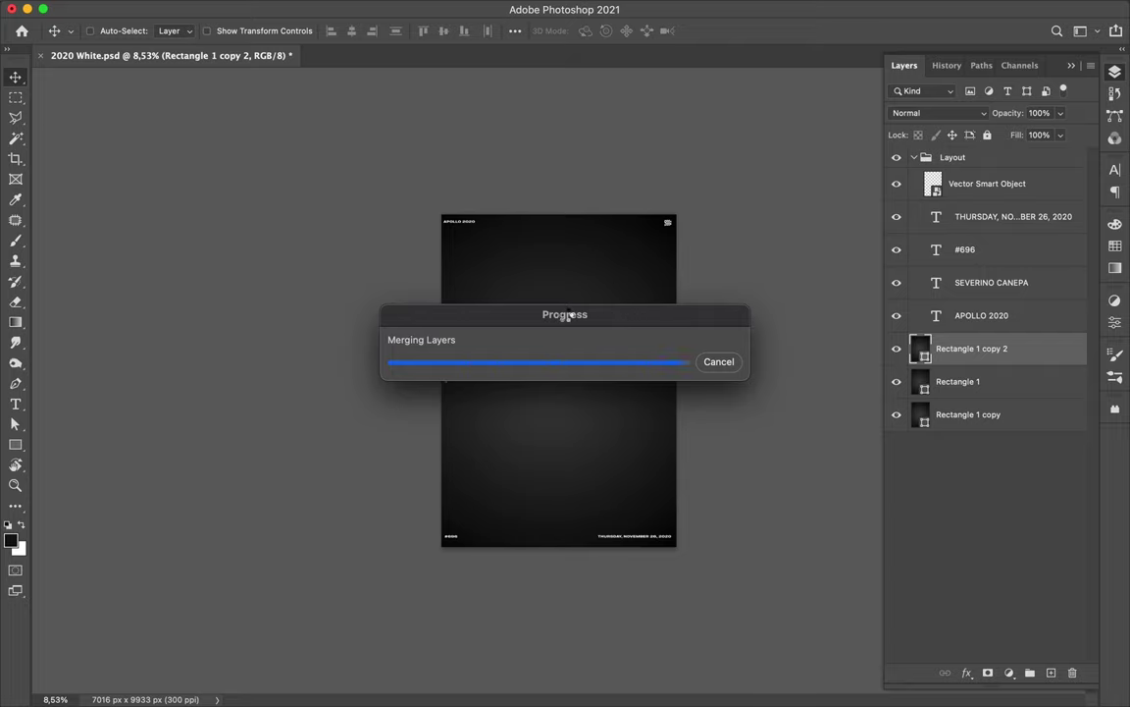
# Step: Apply a 1000 px Gaussian Blur to Rectangle 1 copy 2
pyautogui.moveTo(567, 314)
pyautogui.mouseDown()
pyautogui.moveTo(668, 260)
pyautogui.moveTo(623, 273)
pyautogui.moveTo(641, 247)
pyautogui.moveTo(610, 133)
pyautogui.mouseUp()
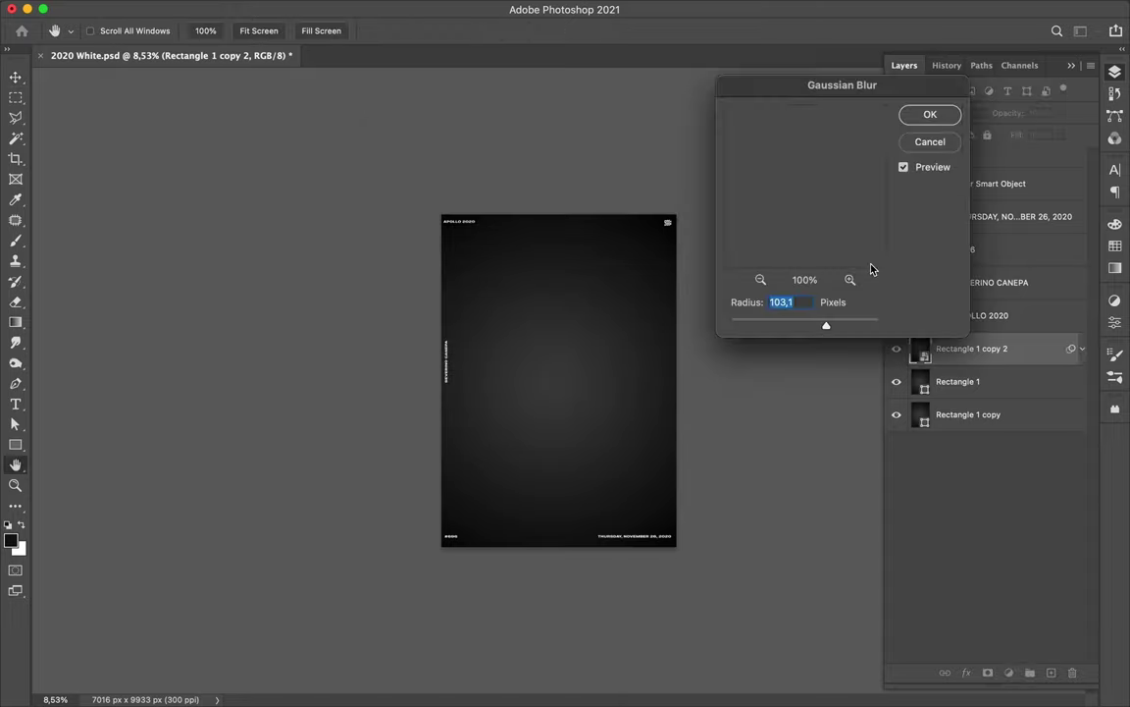
pyautogui.click(940, 115)
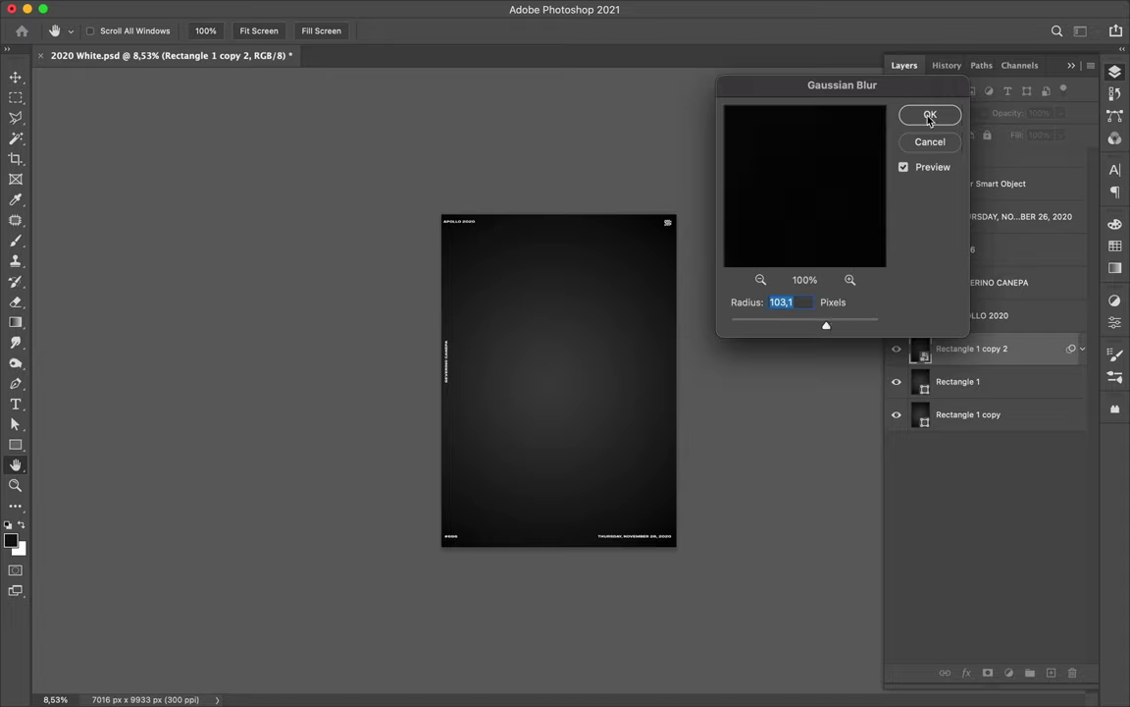
pyautogui.moveTo(827, 325)
pyautogui.mouseDown()
pyautogui.moveTo(719, 305)
pyautogui.moveTo(732, 305)
pyautogui.mouseUp()
pyautogui.click(827, 92)
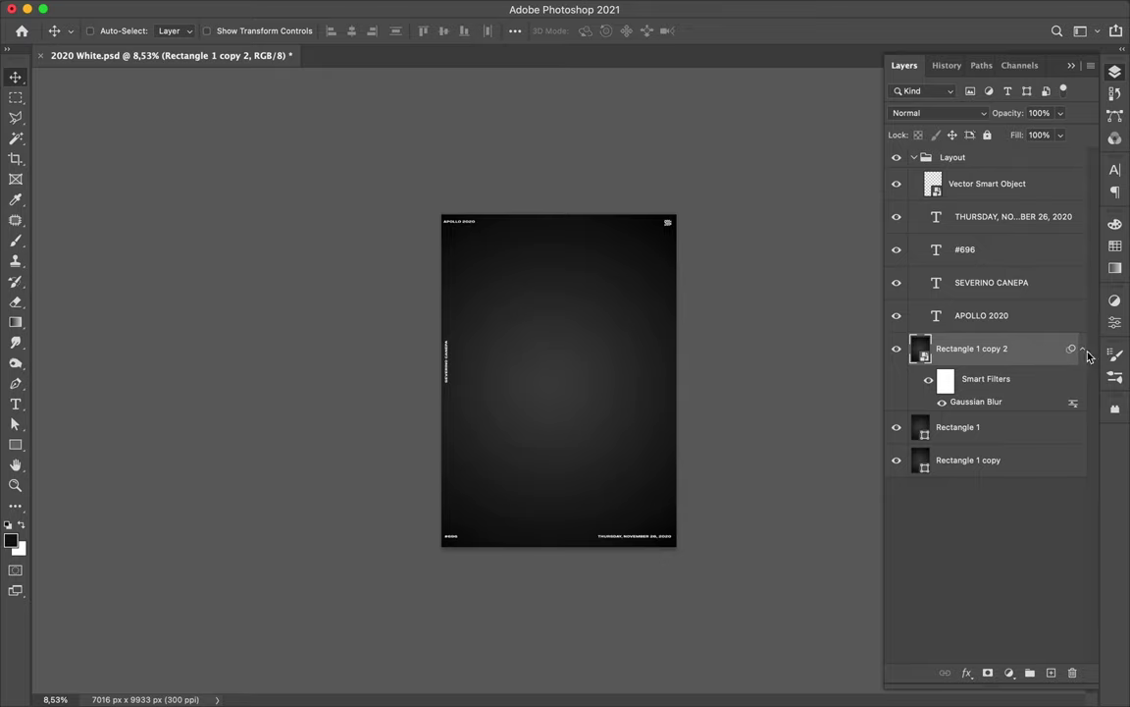
# Step: Rasterize the blurred layer to bake the blur into its pixels
pyautogui.rightClick(972, 348)
pyautogui.click(888, 285)
pyautogui.hotkey('ctrl', 't')
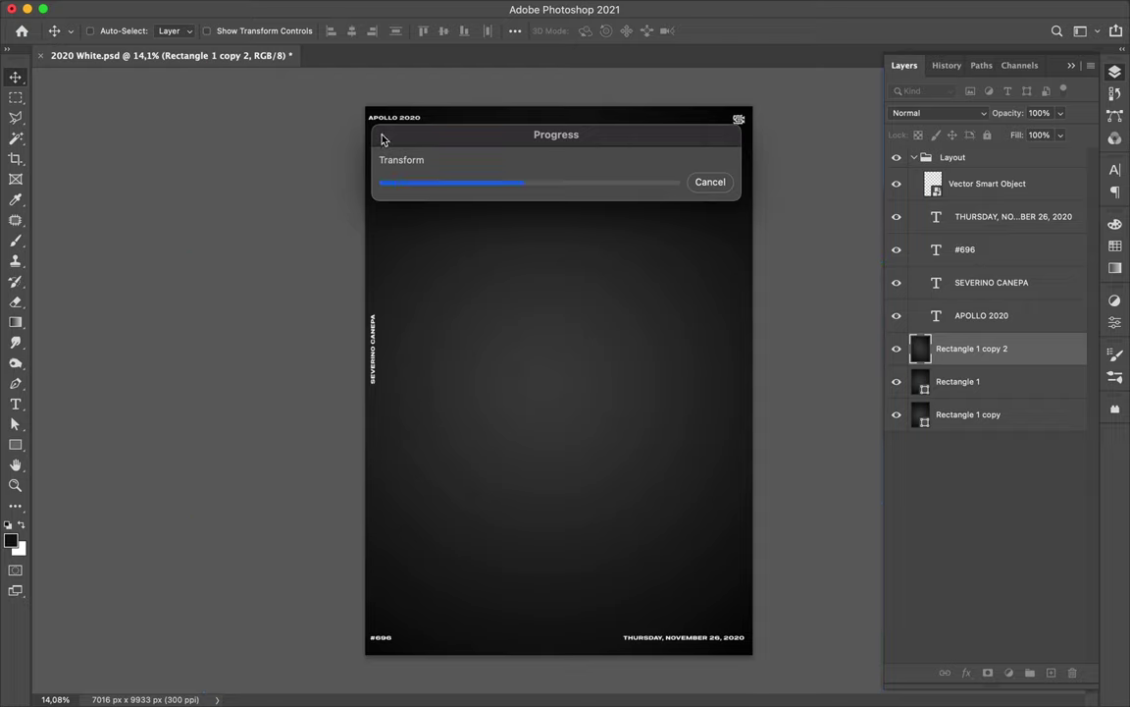
# Step: Draw a circle near the top left with a black gradient fill
pyautogui.press('u')
pyautogui.rightClick(15, 445)
pyautogui.click(88, 417)
pyautogui.moveTo(404, 167); pyautogui.dragTo(545, 307)
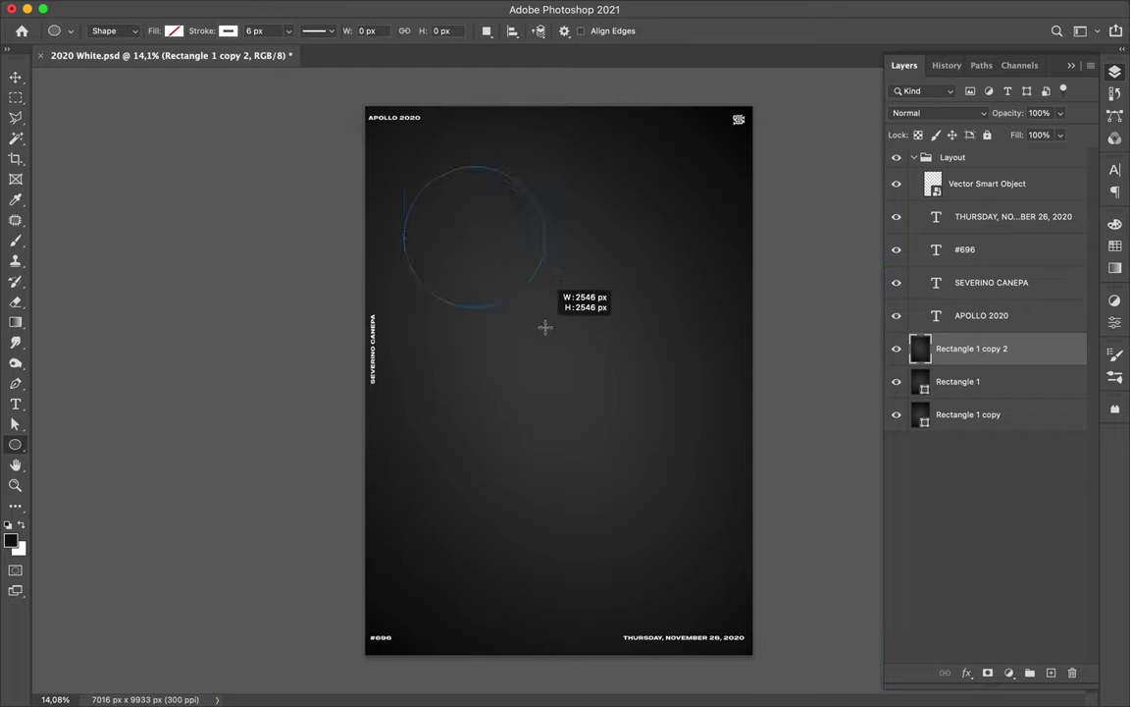
pyautogui.click(174, 30)
pyautogui.click(136, 62)
pyautogui.click(86, 117)
pyautogui.press('v')
# Step: Draw a thin solid white bar and rotate it into a -30° diagonal line
pyautogui.press('u')
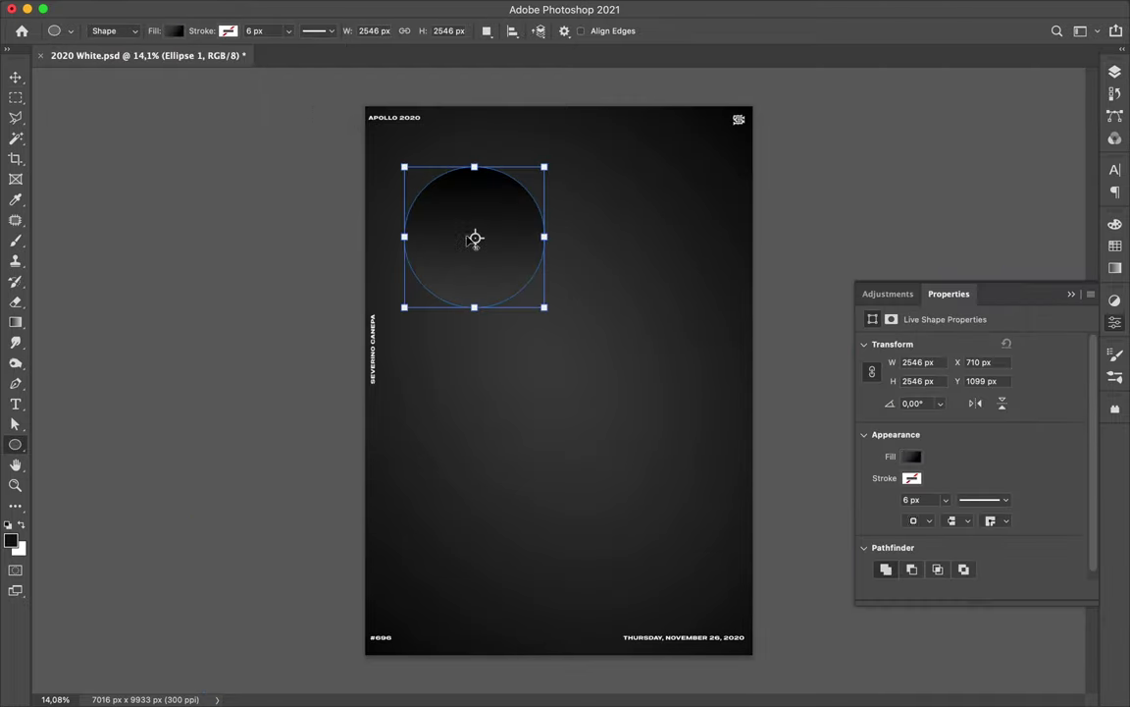
pyautogui.moveTo(457, 237); pyautogui.dragTo(462, 575)
pyautogui.click(174, 30)
pyautogui.click(80, 56)
pyautogui.click(76, 111)
pyautogui.hotkey('ctrl', 't')
pyautogui.moveTo(481, 407); pyautogui.dragTo(478, 396)
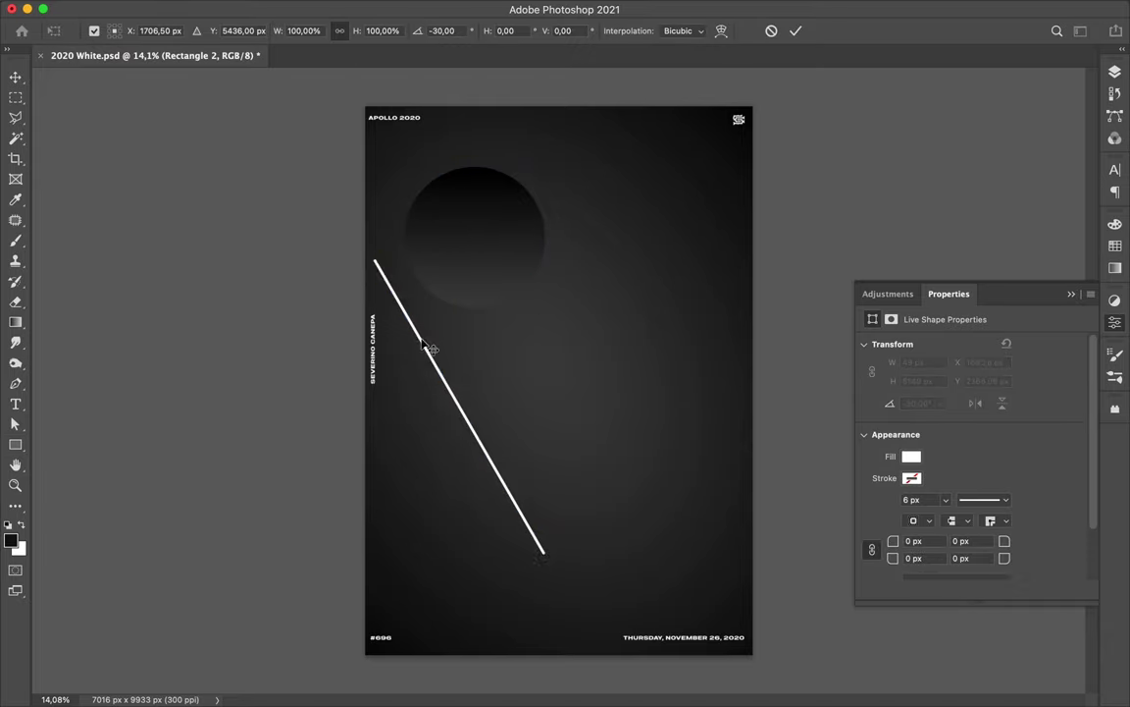
pyautogui.press('Return')
pyautogui.press('v')
pyautogui.moveTo(429, 353); pyautogui.dragTo(531, 334)
pyautogui.press('a')
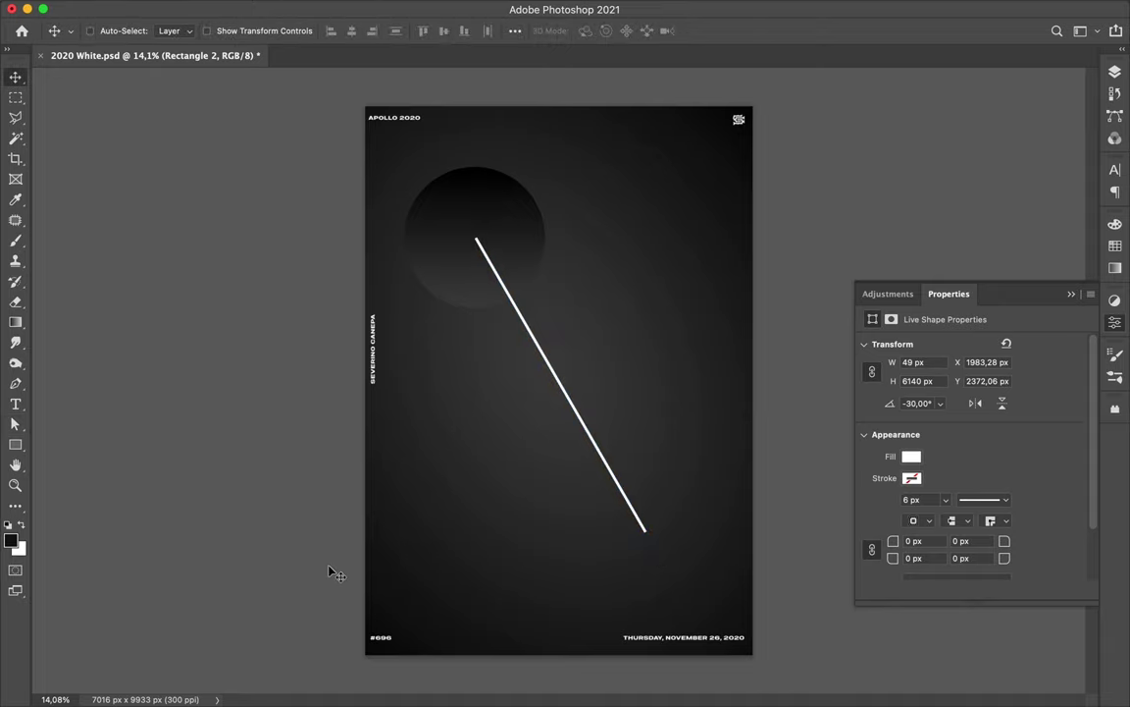
# Step: Draw an angular panel shape with the Pen tool along the right and bottom edges
pyautogui.press('p')
pyautogui.click(355, 590)
pyautogui.click(628, 590)
pyautogui.click(703, 514)
pyautogui.click(705, 100)
pyautogui.click(764, 101)
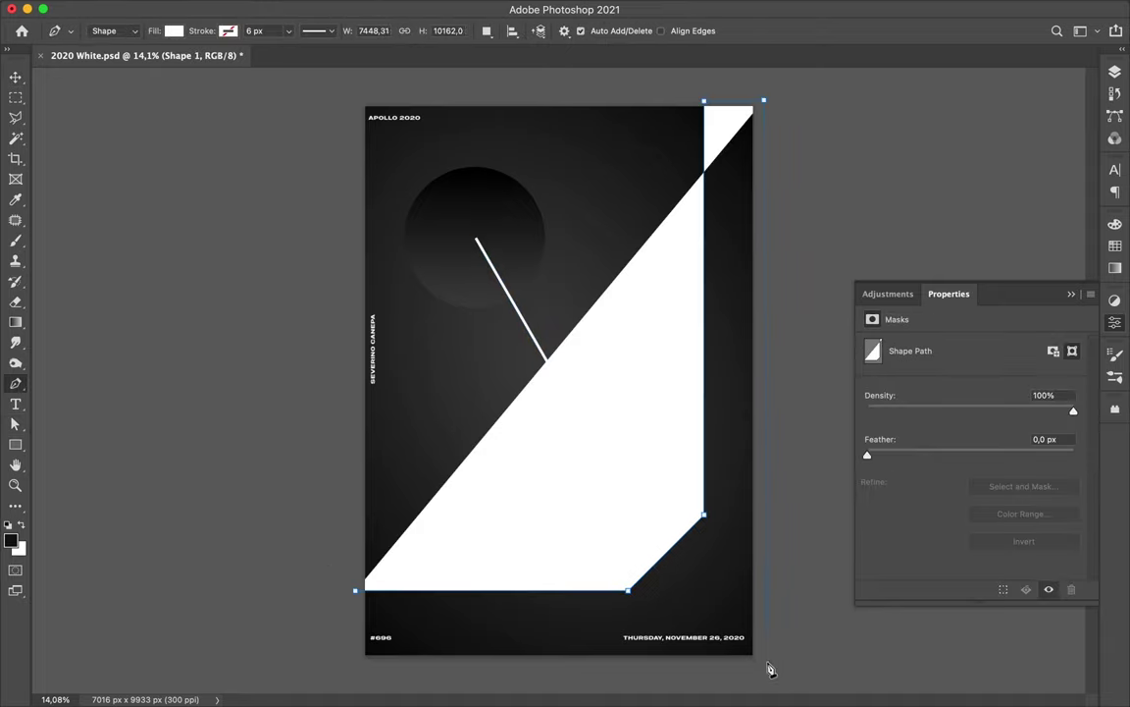
pyautogui.click(768, 670)
pyautogui.click(356, 667)
pyautogui.click(355, 589)
# Step: Give the Shape 1 panel a gradient fill
pyautogui.press('a')
pyautogui.click(234, 30)
pyautogui.click(198, 61)
pyautogui.press('Return')
pyautogui.press('v')
pyautogui.press('g')
pyautogui.press('v')
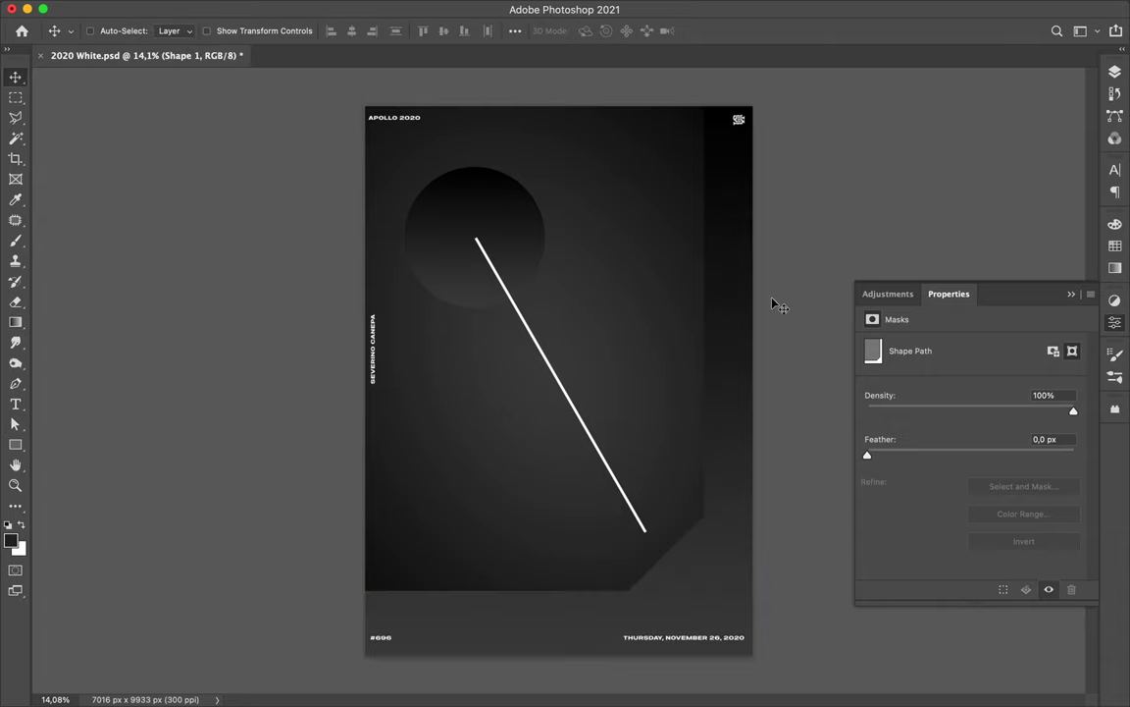
pyautogui.press('a')
pyautogui.click(239, 31)
pyautogui.press('Return')
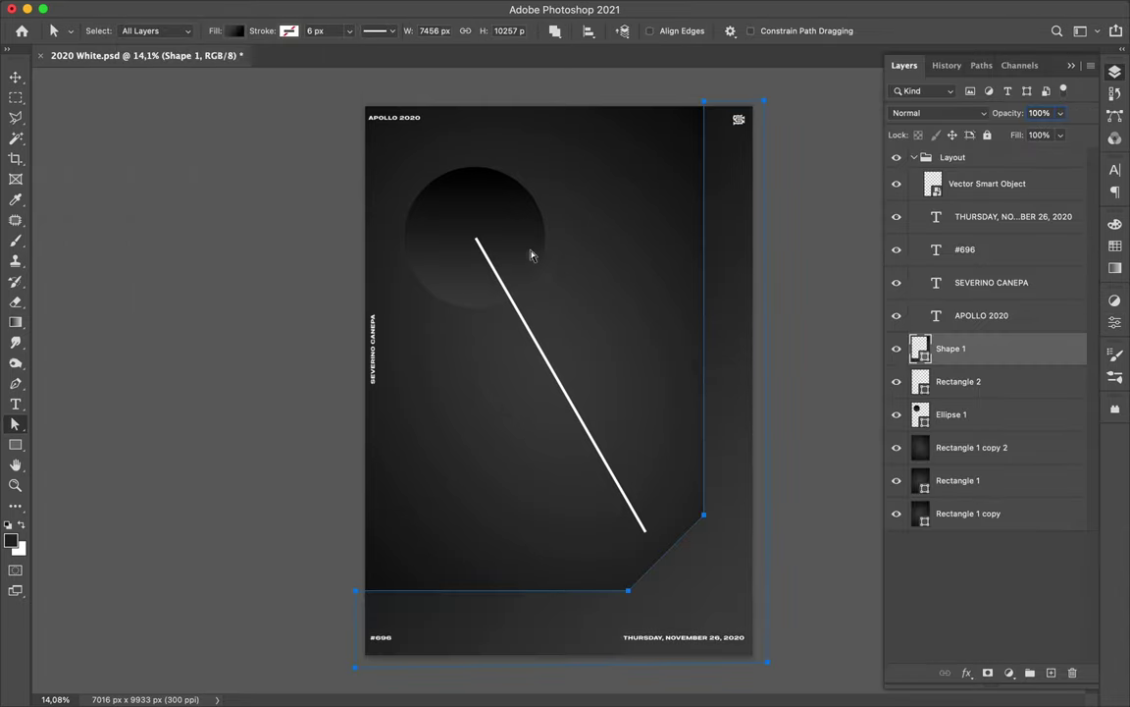
# Step: Make the circle's gradient radial with a scale of about 253%
pyautogui.click(530, 252)
pyautogui.click(238, 31)
pyautogui.click(196, 260)
pyautogui.click(167, 246)
pyautogui.click(187, 280)
pyautogui.moveTo(189, 301); pyautogui.dragTo(205, 305)
pyautogui.press('Return')
# Step: Switch the circle to a coral gradient from the Reds presets at about 177% scale
pyautogui.press('v')
pyautogui.click(504, 222)
pyautogui.press('a')
pyautogui.click(234, 30)
pyautogui.scroll(-2, 227, 163)
pyautogui.click(152, 169)
pyautogui.click(233, 157)
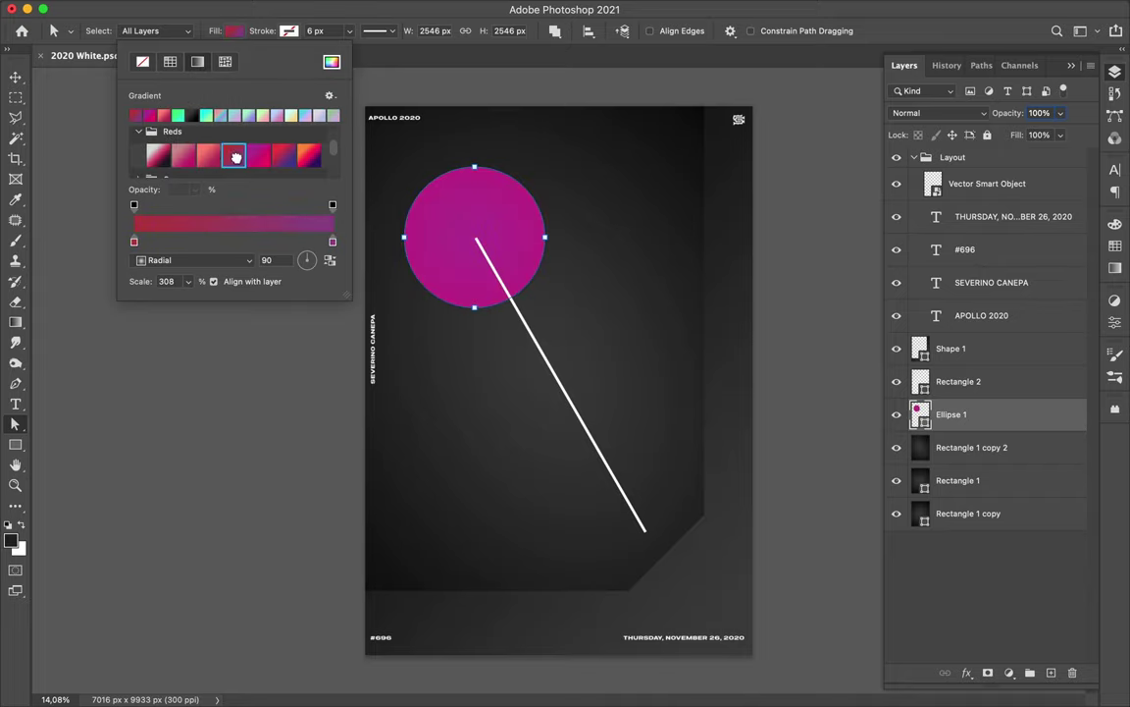
pyautogui.click(208, 155)
pyautogui.click(188, 281)
pyautogui.moveTo(211, 300); pyautogui.dragTo(179, 299)
pyautogui.press('Return')
# Step: Add a layer beneath the circle and fill the circle's outline with black
pyautogui.press('v')
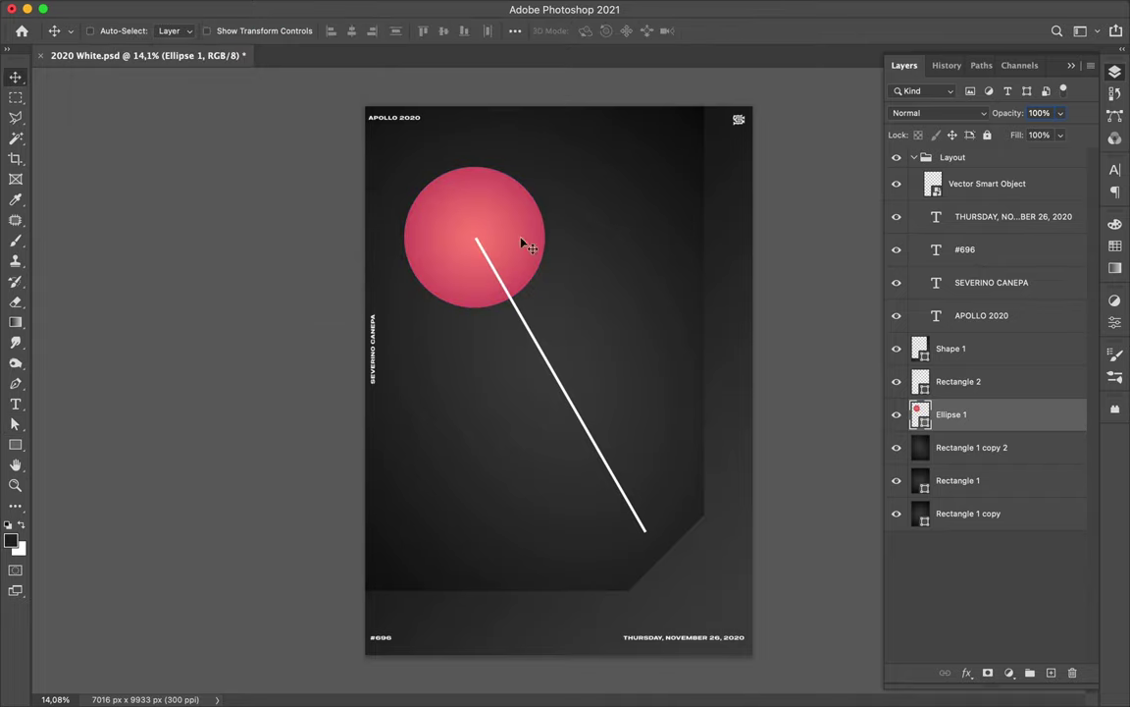
pyautogui.hotkey('ctrl', 'shift', 'alt', 'n')
pyautogui.keyDown('ctrl'); pyautogui.click(920, 414); pyautogui.keyUp('ctrl')
pyautogui.press('b')
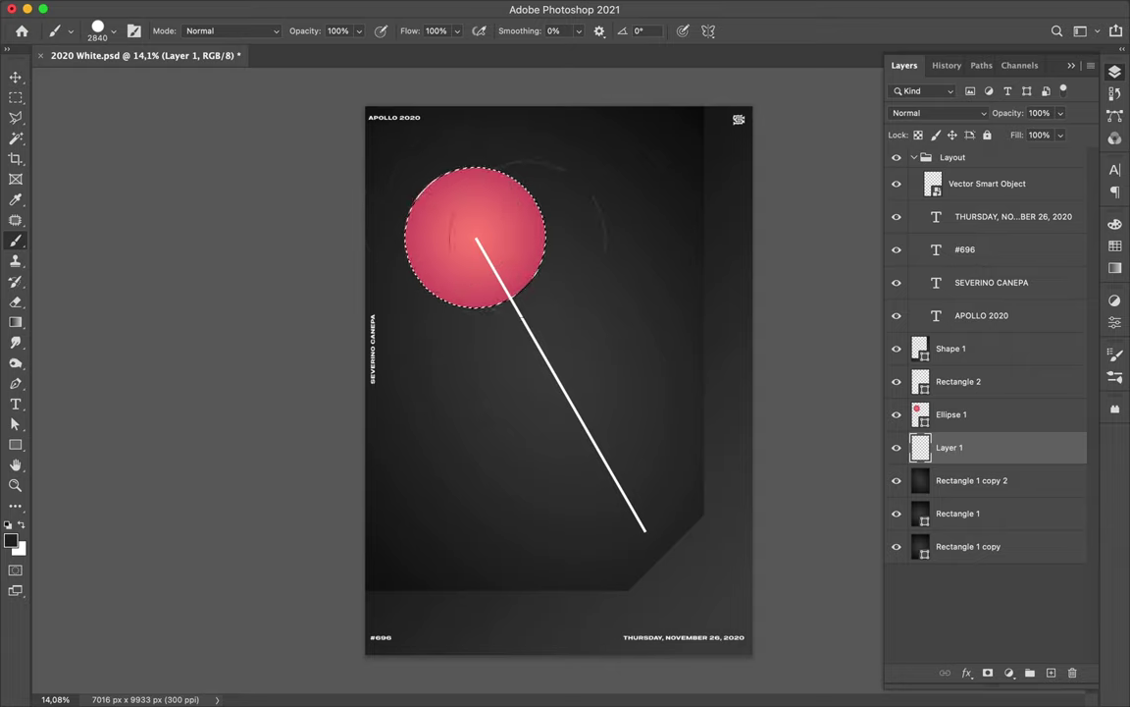
pyautogui.hotkey('ctrl', 'd')
pyautogui.press('m')
# Step: Blur the circle's shadow at a radius of about 91 and add a layer below the white line
pyautogui.click(367, 9)
pyautogui.click(618, 268)
pyautogui.moveTo(733, 302); pyautogui.dragTo(723, 308)
pyautogui.click(829, 91)
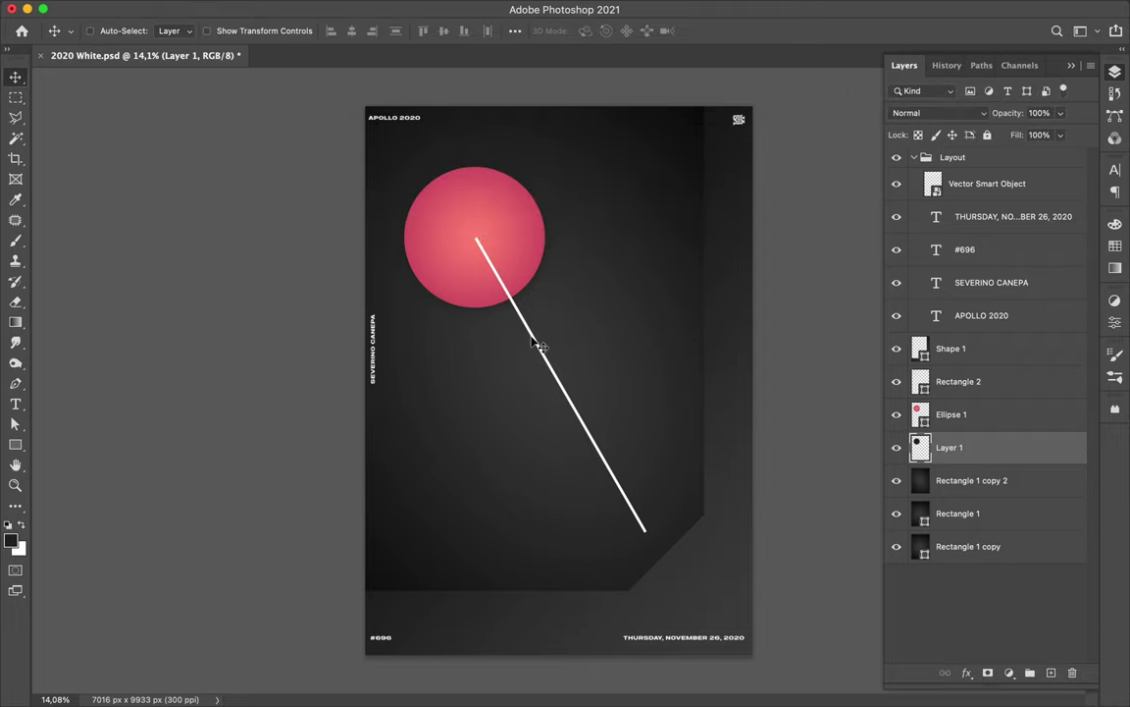
pyautogui.click(942, 381)
pyautogui.keyDown('ctrl'); pyautogui.click(1051, 672); pyautogui.keyUp('ctrl')
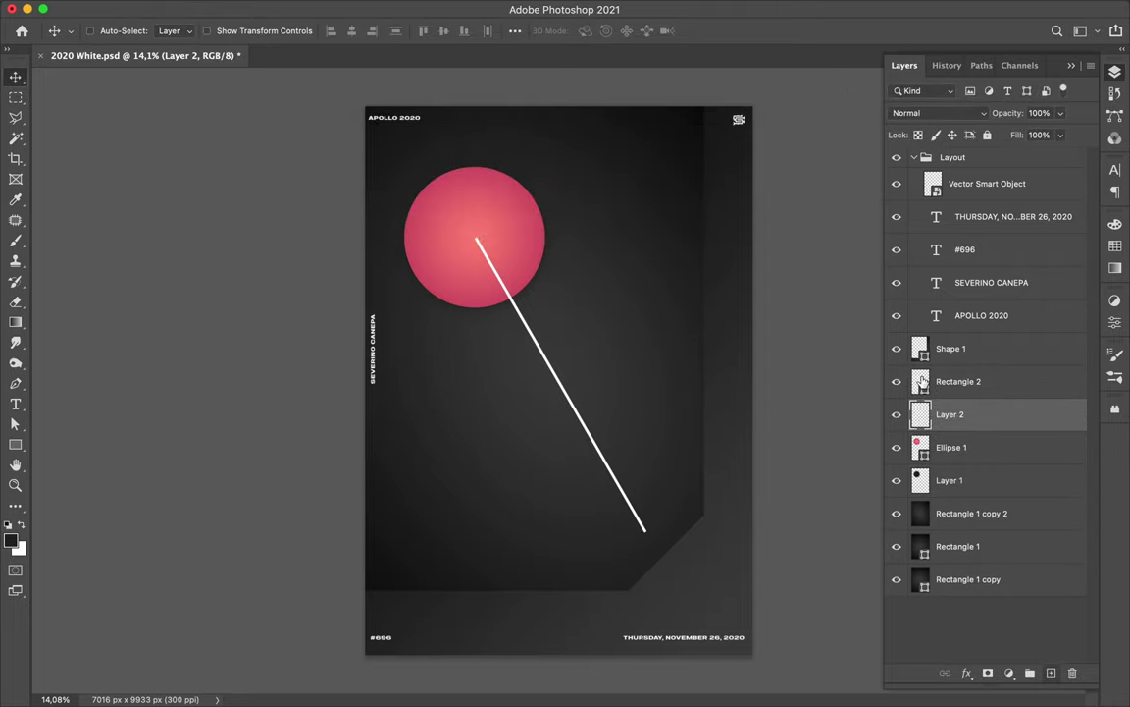
# Step: Apply a Gaussian Blur of 43 to the new shadow layer
pyautogui.press('b')
pyautogui.press('m')
pyautogui.click(367, 9)
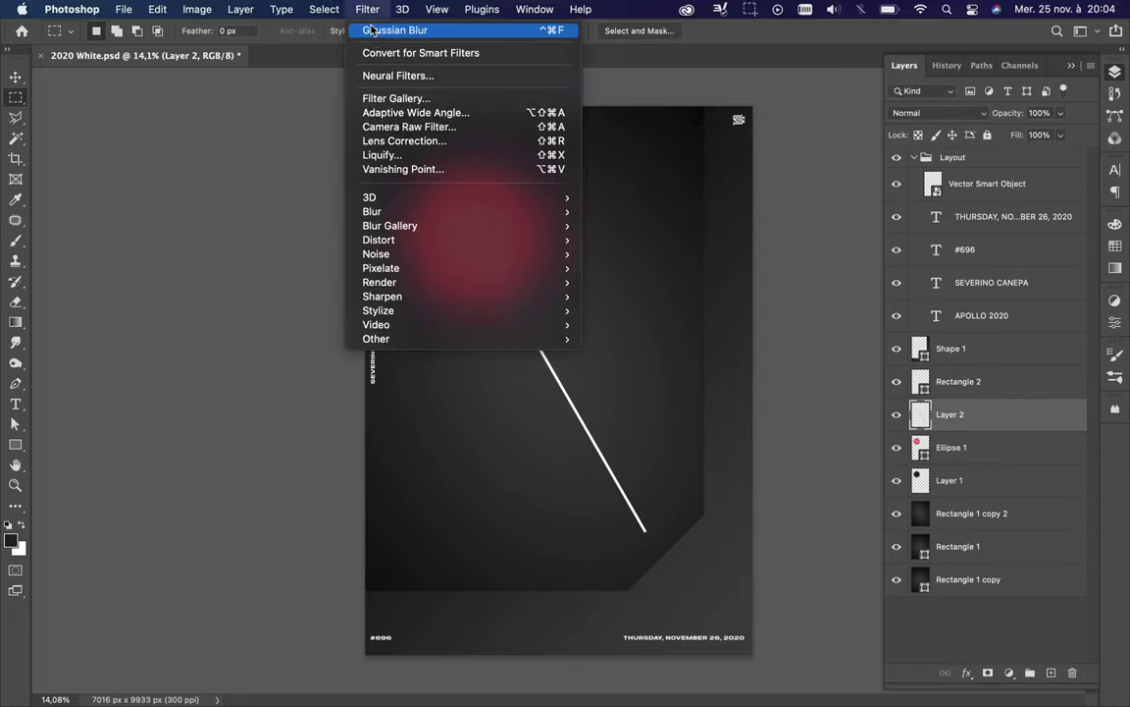
pyautogui.click(638, 268)
pyautogui.click(829, 92)
# Step: Set both shadow layers to Color Burn blending and lower their fill
pyautogui.keyDown('ctrl'); pyautogui.click(917, 479); pyautogui.keyUp('ctrl')
pyautogui.click(932, 113)
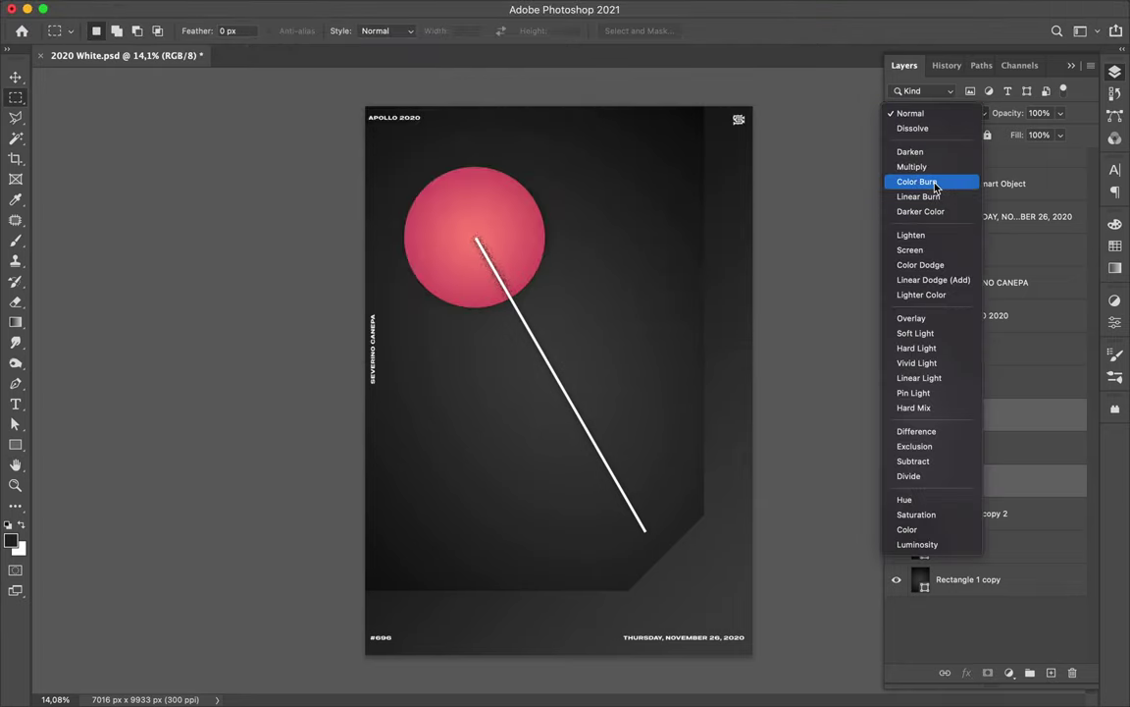
pyautogui.click(935, 183)
pyautogui.moveTo(1060, 134); pyautogui.dragTo(1043, 160)
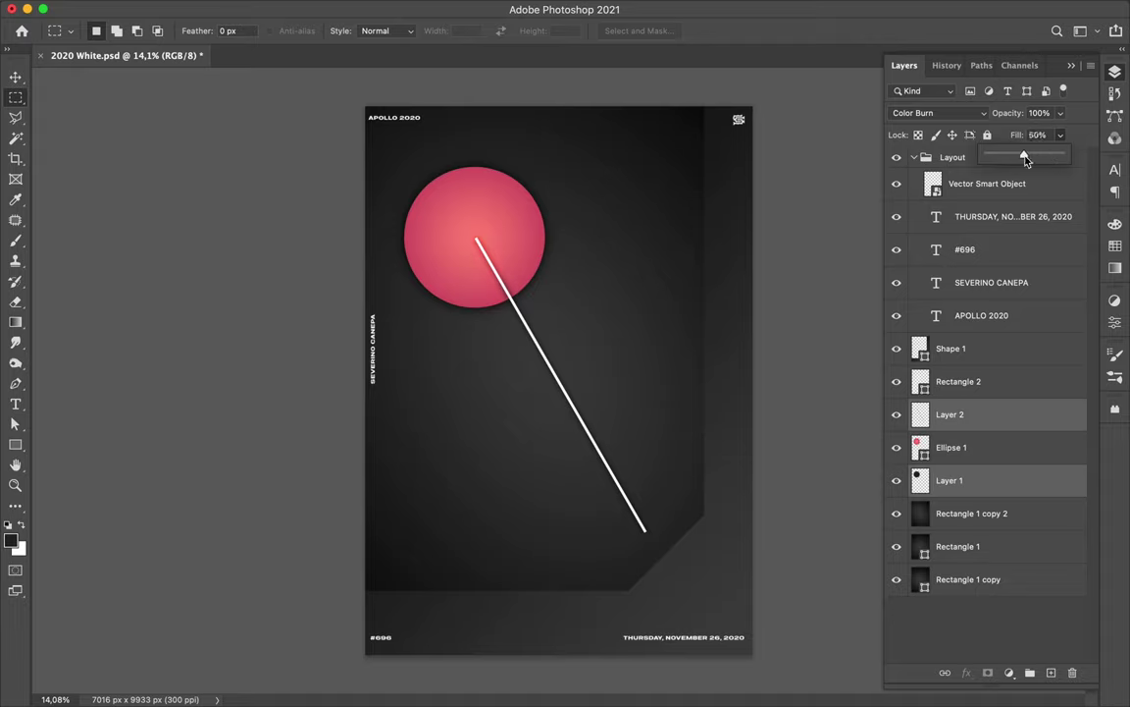
pyautogui.click(989, 481)
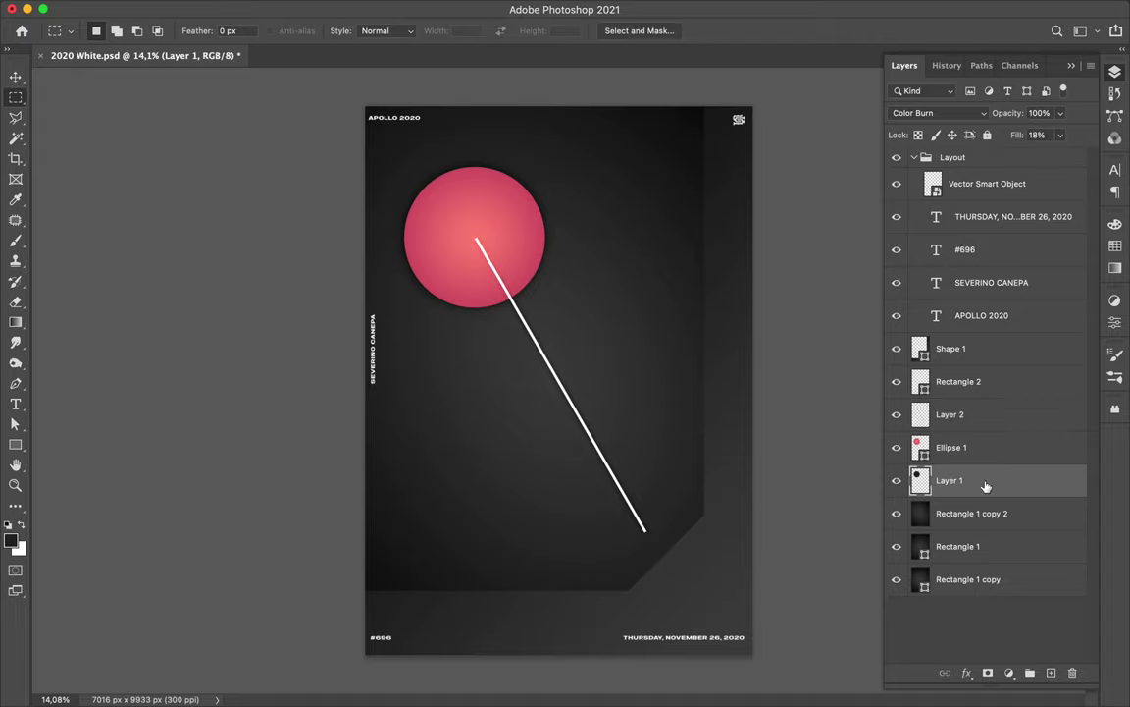
pyautogui.click(991, 383)
pyautogui.click(1060, 134)
pyautogui.moveTo(1067, 155); pyautogui.dragTo(1018, 162)
# Step: Rename Layer 2 to 'Rectangle shadow'
pyautogui.doubleClick(959, 414)
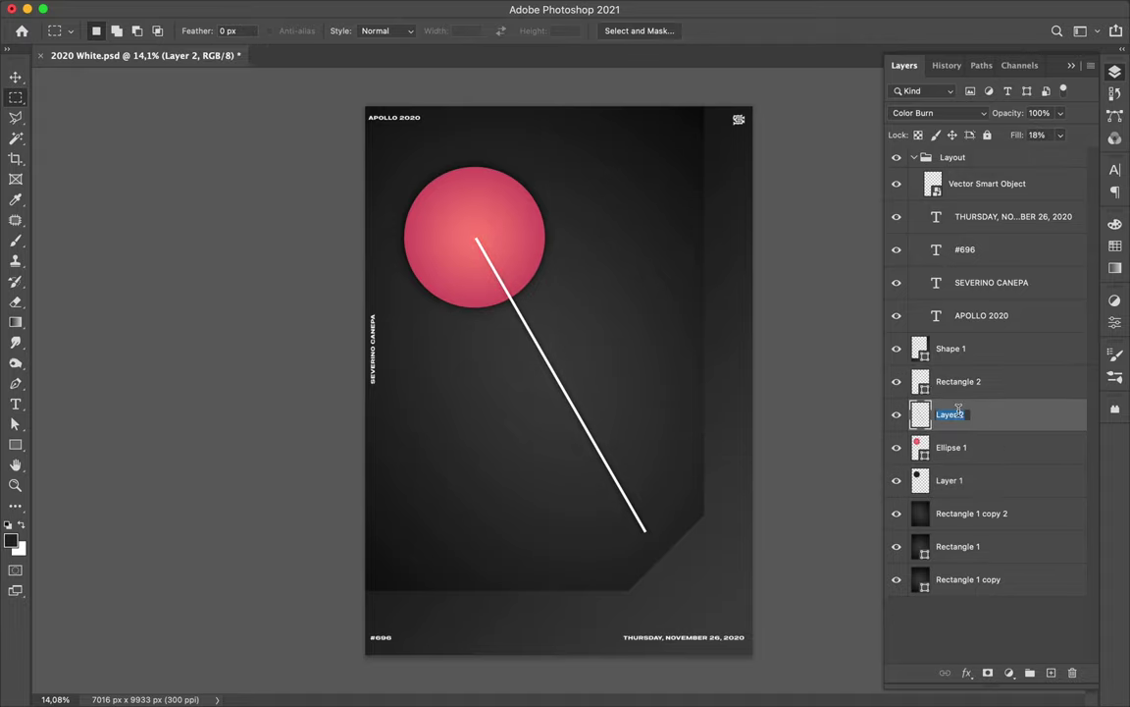
pyautogui.write('Rectangle shadow')
pyautogui.press('Return')
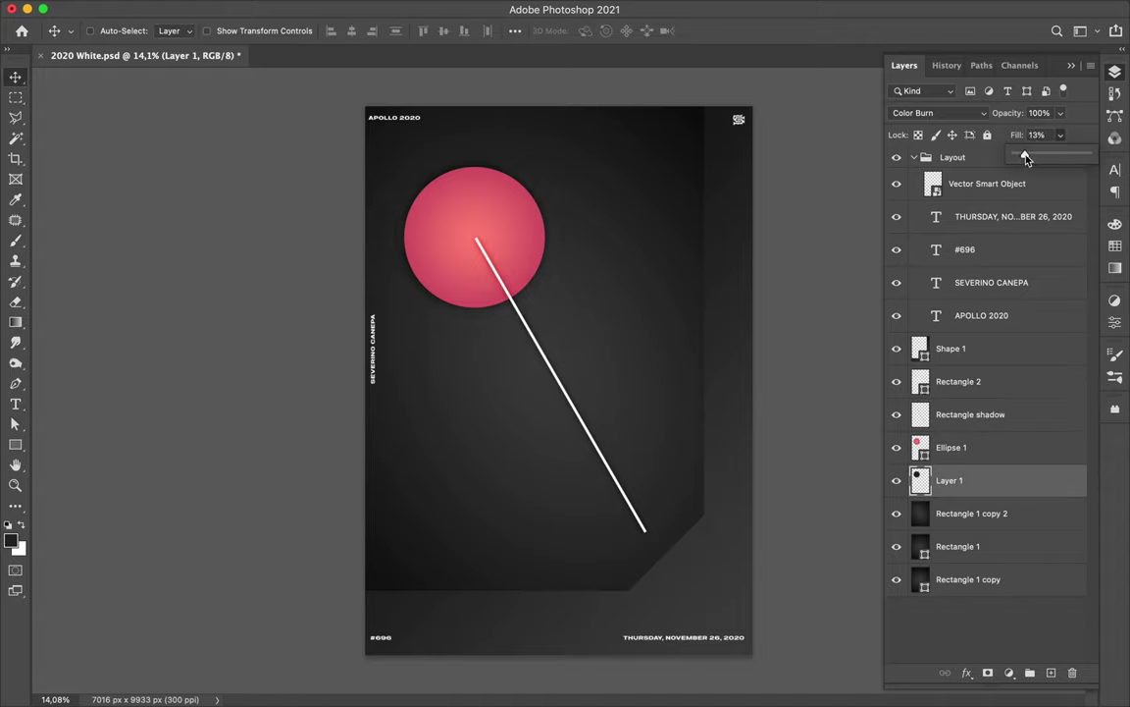
# Step: Create a new layer and fill the angled panel's outline with black
pyautogui.click(962, 349)
pyautogui.click(1001, 381)
pyautogui.keyDown('ctrl'); pyautogui.click(920, 381); pyautogui.keyUp('ctrl')
pyautogui.hotkey('ctrl', 'shift', 'alt', 'n')
pyautogui.press('b')
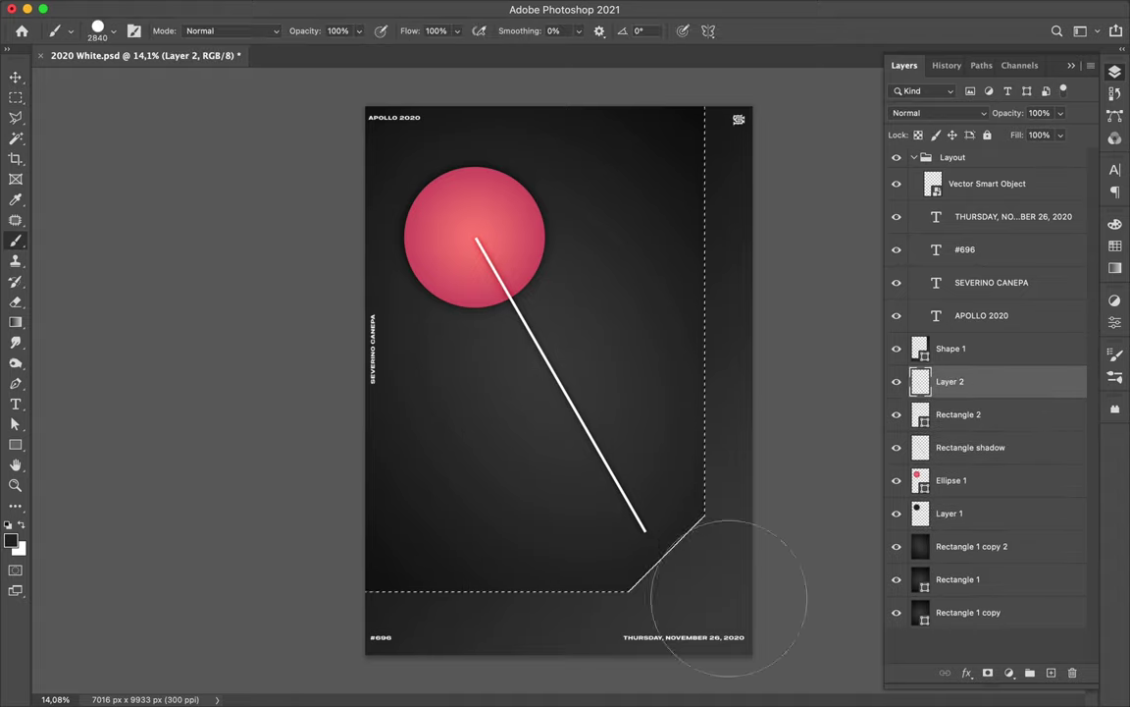
pyautogui.press('m')
pyautogui.hotkey('alt', 'BackSpace')
pyautogui.hotkey('ctrl', 'd')
pyautogui.press('v')
# Step: Blur the panel shadow with a Gaussian Blur of about 100 px
pyautogui.click(403, 8)
pyautogui.click(642, 262)
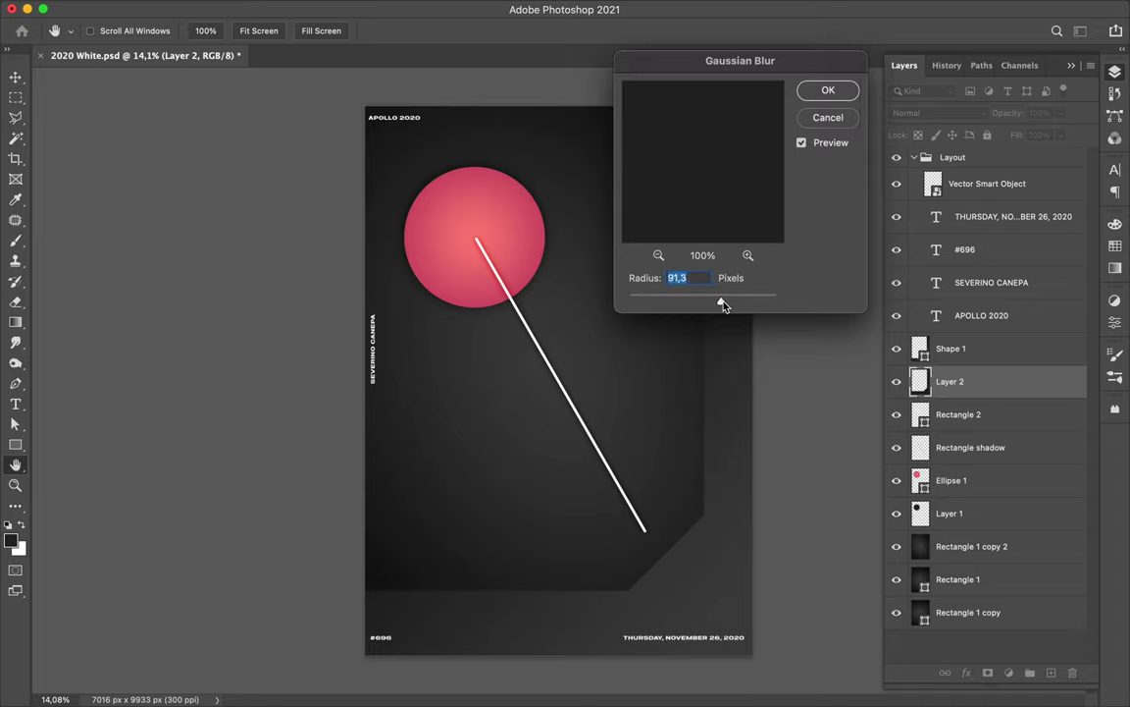
pyautogui.moveTo(721, 306); pyautogui.dragTo(726, 302)
pyautogui.click(829, 91)
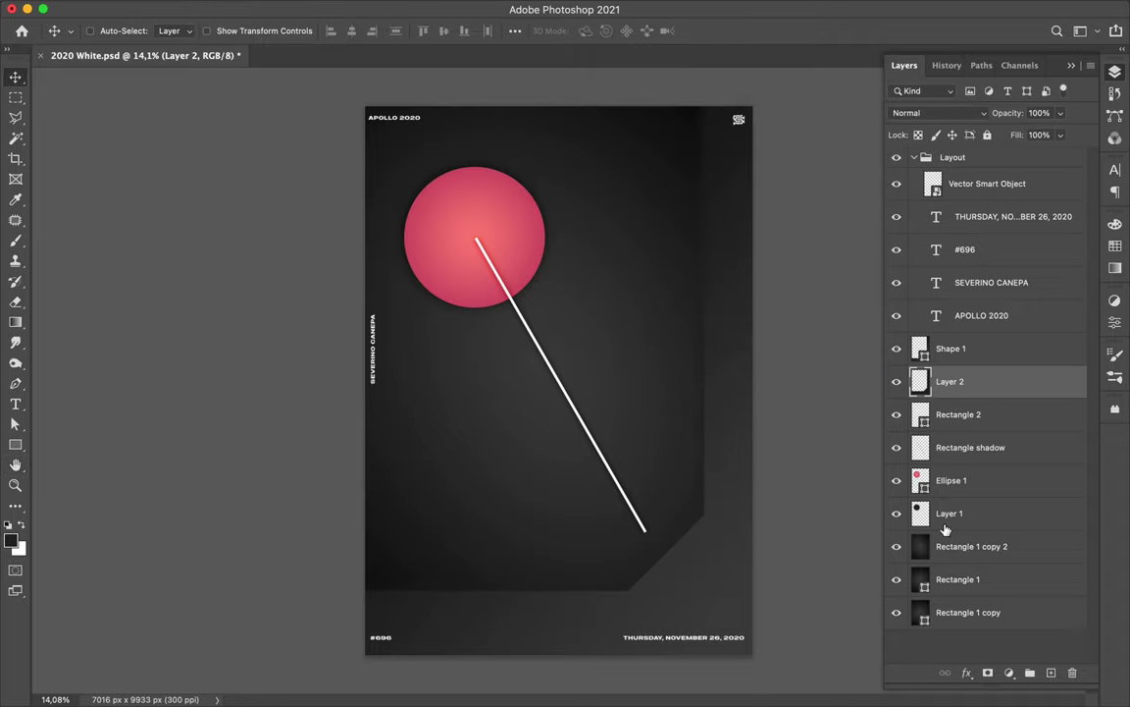
# Step: Set the panel shadow to Color Burn and lower its fill to about 11%
pyautogui.click(983, 113)
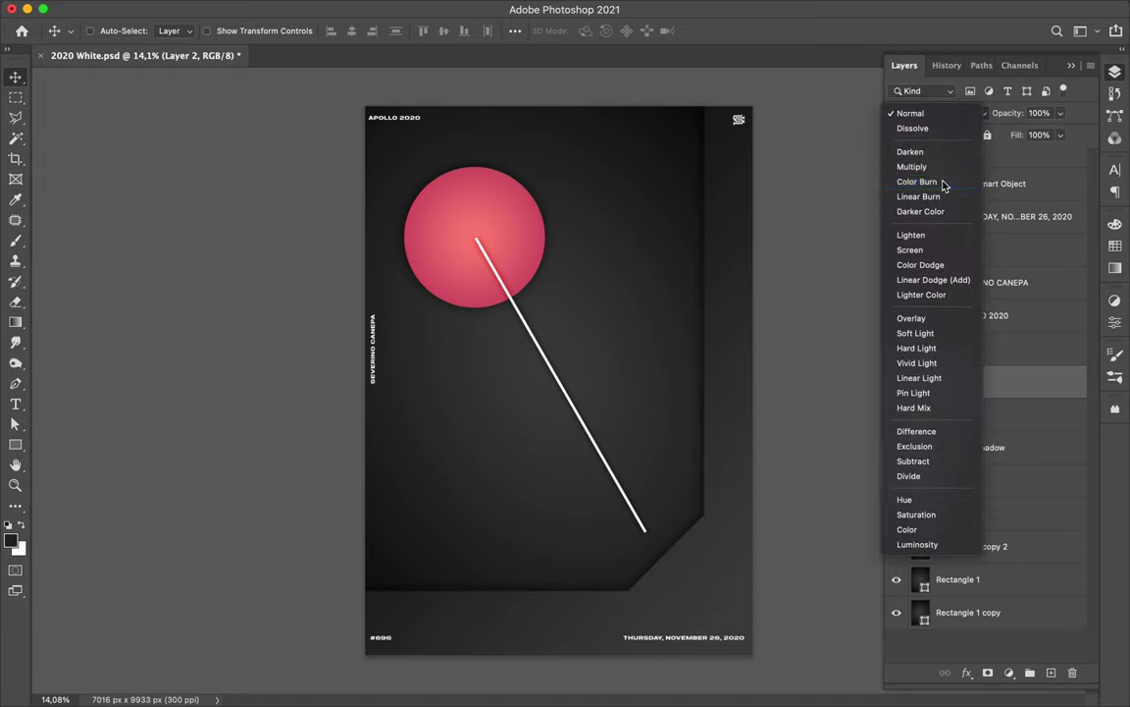
pyautogui.click(918, 181)
pyautogui.click(1060, 134)
pyautogui.moveTo(1064, 157); pyautogui.dragTo(987, 157)
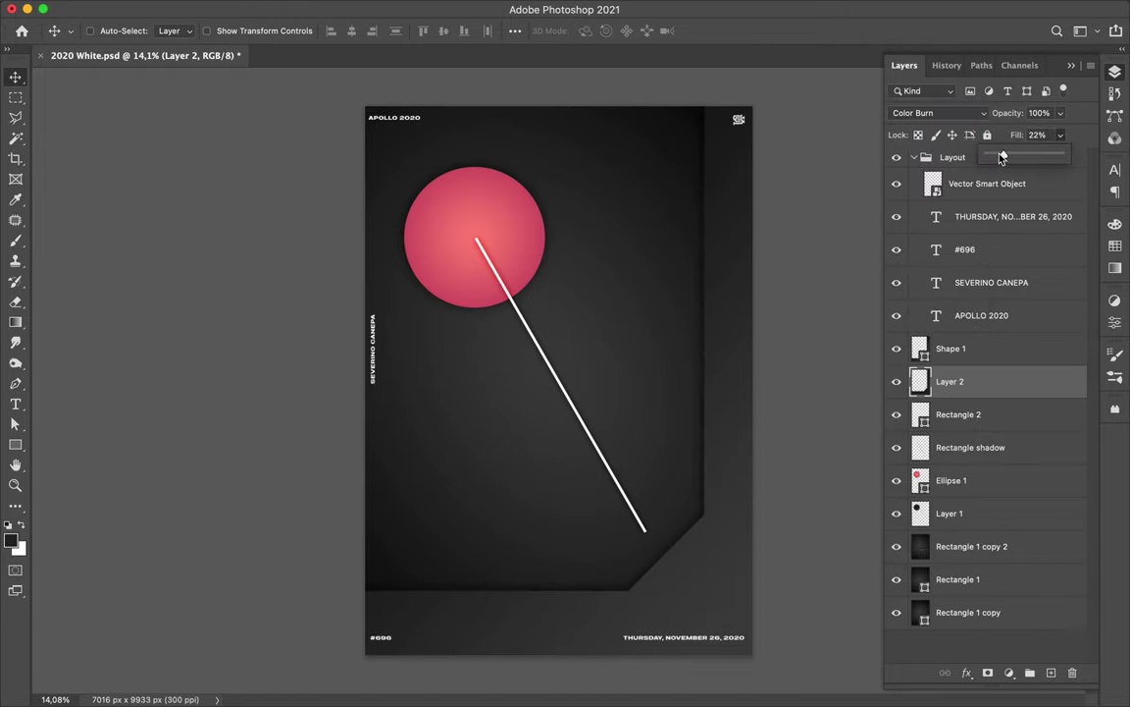
pyautogui.click(897, 139)
# Step: Duplicate the angled panel Shape 1 and its Layer 2 shadow, offsetting the copy down-right
pyautogui.keyDown('shift'); pyautogui.click(950, 348); pyautogui.keyUp('shift')
pyautogui.moveTo(950, 365); pyautogui.dragTo(966, 402)
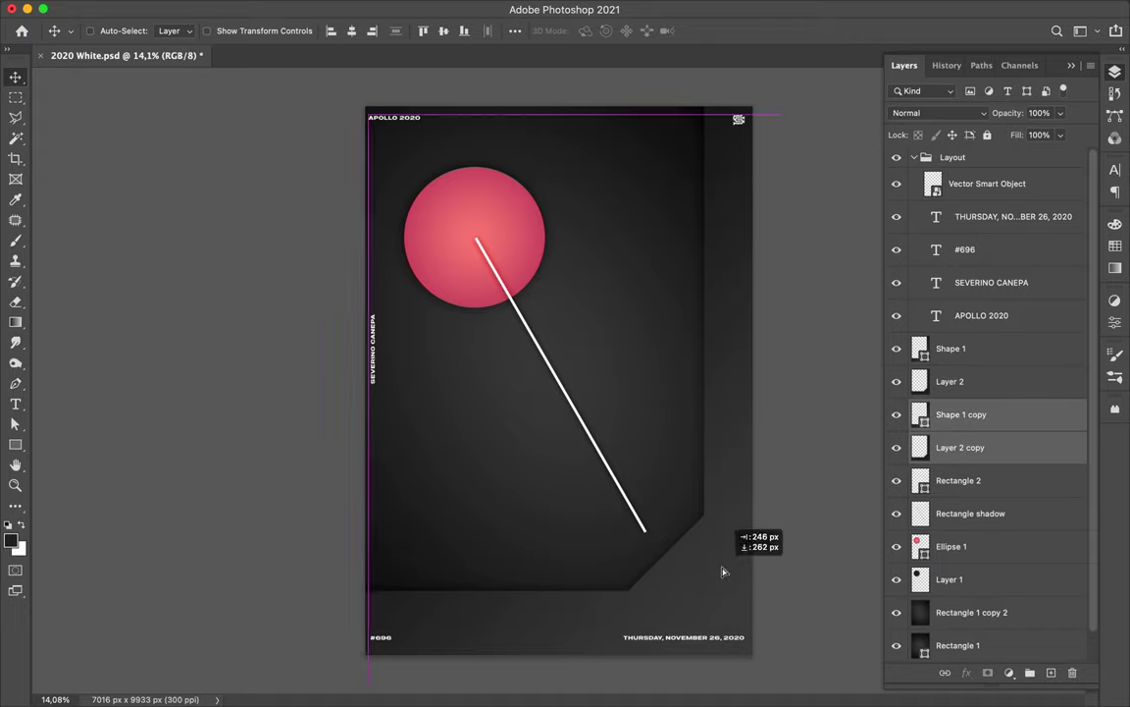
pyautogui.moveTo(747, 493); pyautogui.dragTo(754, 509)
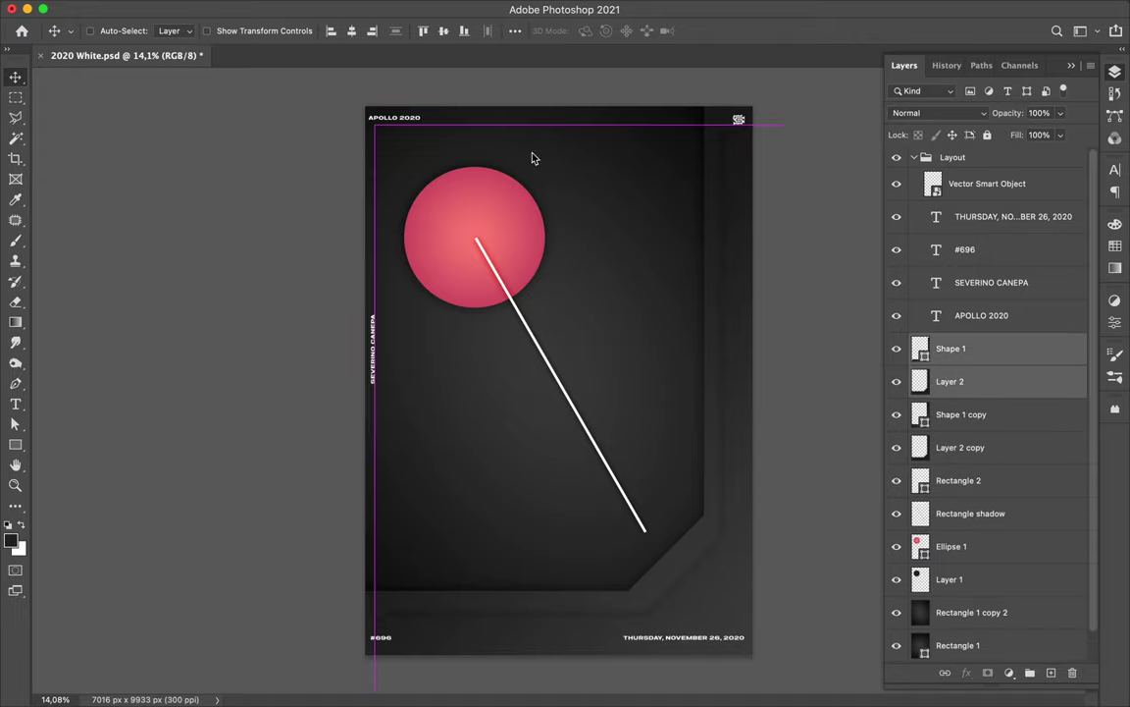
pyautogui.press('super+t')
pyautogui.press('Return')
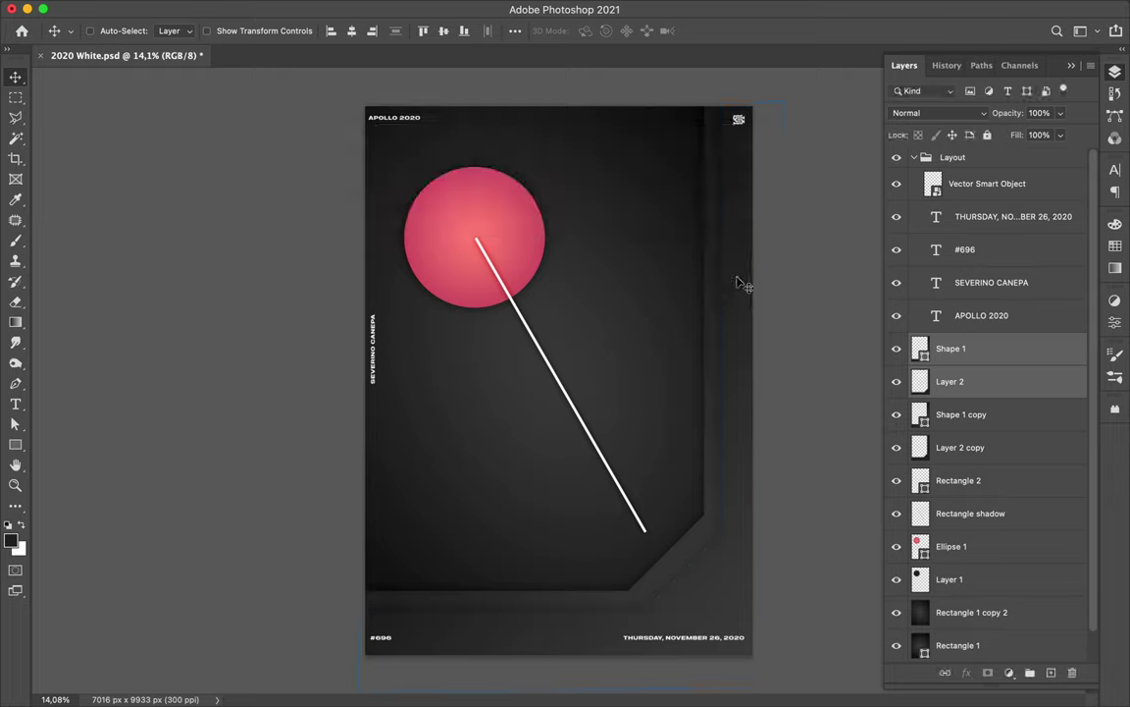
# Step: Lower Layer 2's fill to 22% and begin a new text layer on the canvas
pyautogui.click(950, 381)
pyautogui.moveTo(1034, 157); pyautogui.dragTo(1031, 157)
pyautogui.scroll(1, 476, 184)
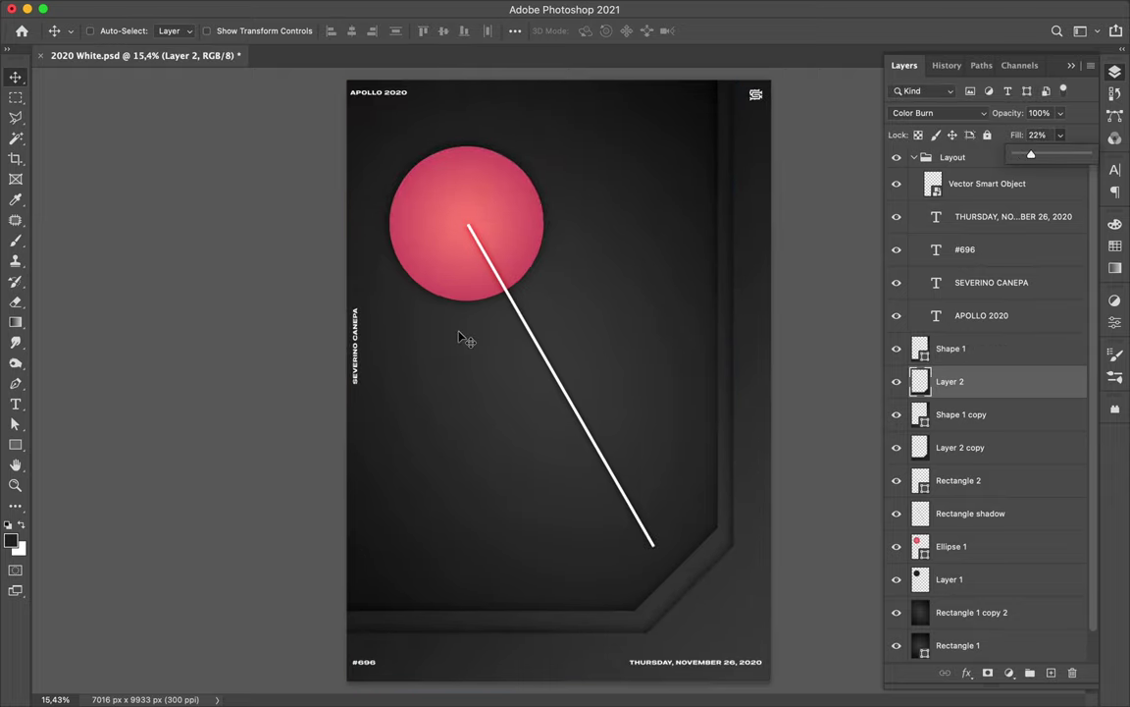
pyautogui.press('t')
pyautogui.click(390, 369)
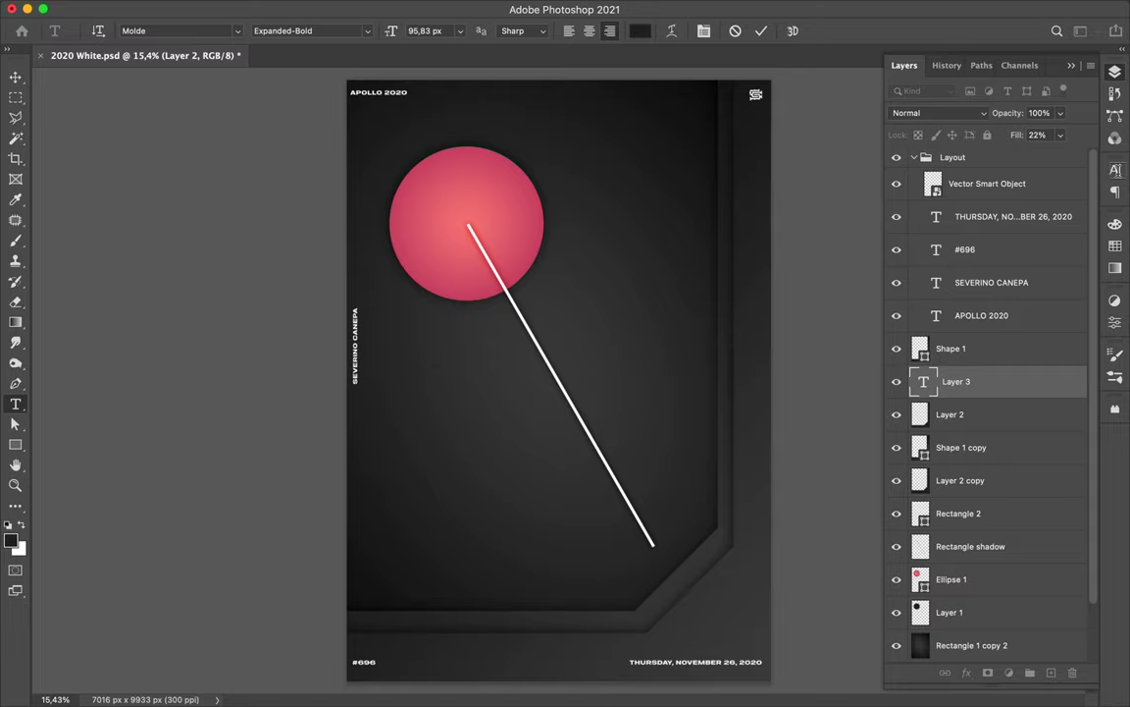
# Step: Choose Futura as the font in the Character panel
pyautogui.click(1115, 168)
pyautogui.click(1017, 193)
pyautogui.scroll(-10, 989, 505)
pyautogui.scroll(-10, 989, 505)
pyautogui.scroll(-10, 989, 505)
pyautogui.scroll(-10, 987, 511)
pyautogui.scroll(-10, 976, 520)
pyautogui.scroll(-10, 974, 524)
pyautogui.scroll(-10, 974, 524)
pyautogui.scroll(-10, 976, 522)
pyautogui.scroll(-5, 949, 483)
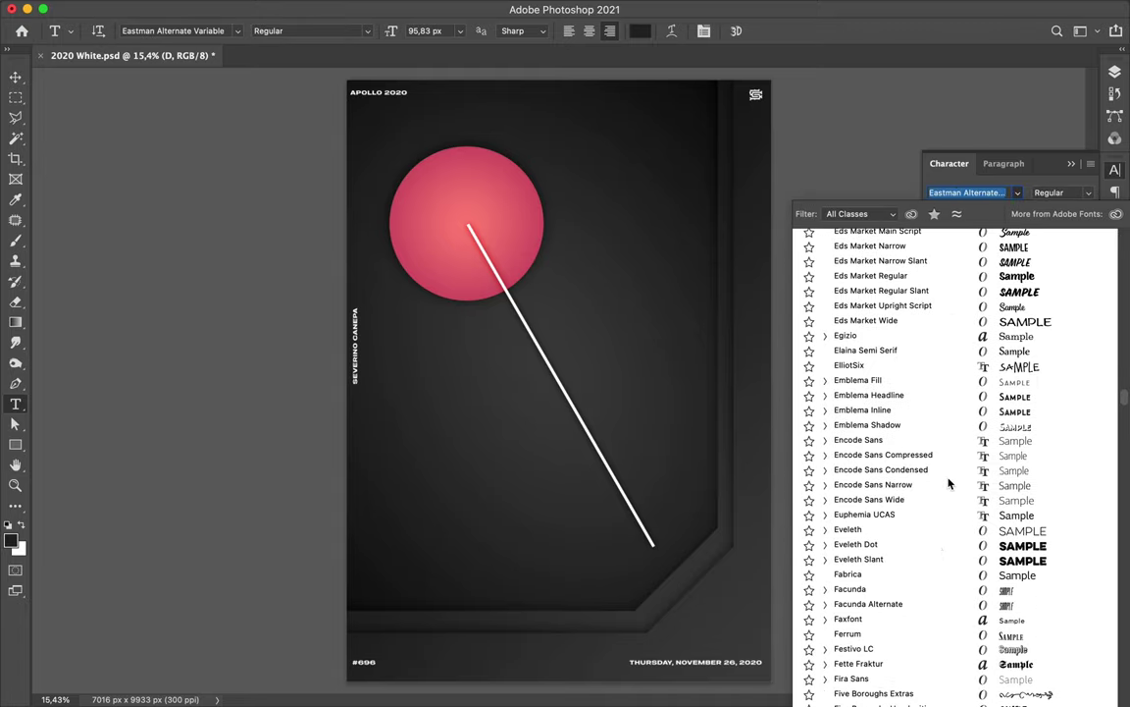
pyautogui.scroll(-3, 931, 589)
pyautogui.scroll(-10, 922, 628)
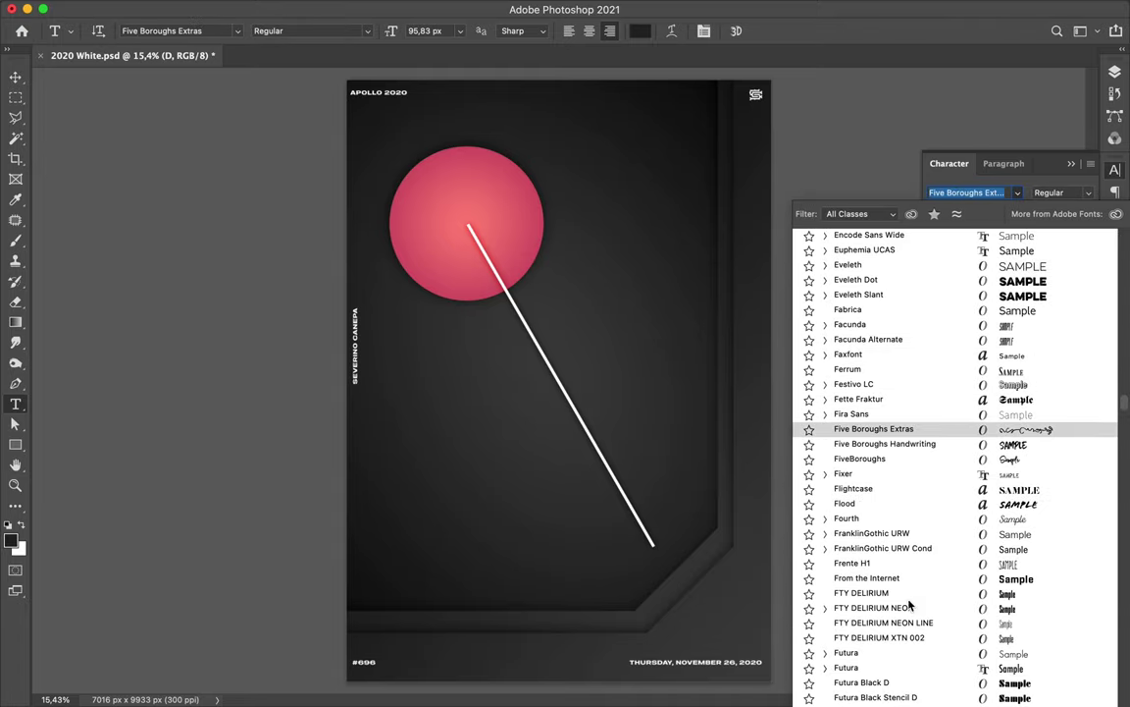
pyautogui.scroll(-3, 909, 638)
pyautogui.scroll(-3, 910, 628)
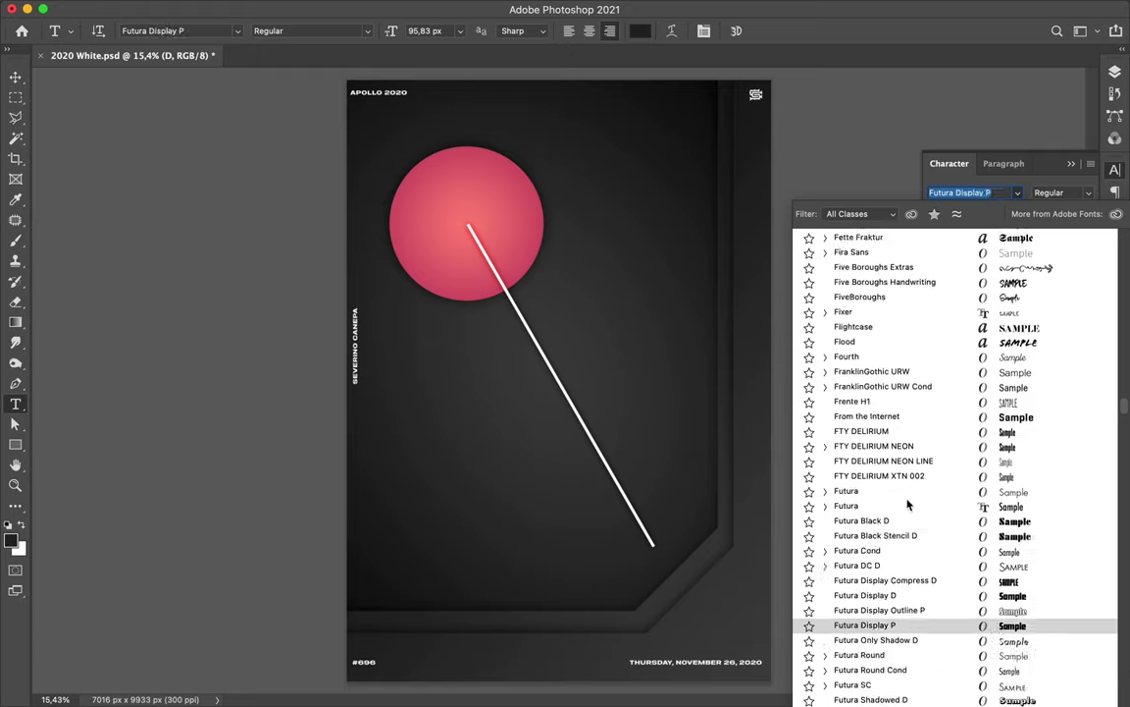
pyautogui.click(903, 492)
# Step: Make the text colour white and the font style Bold
pyautogui.click(1073, 262)
pyautogui.click(820, 196)
pyautogui.click(1060, 192)
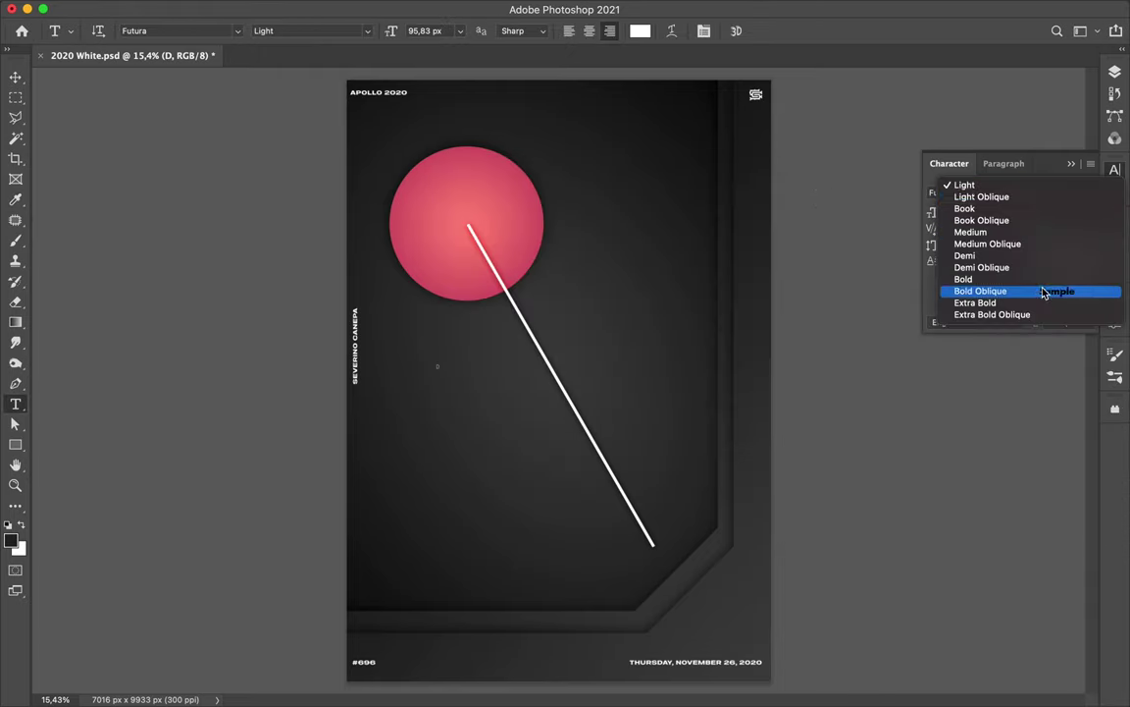
pyautogui.click(1042, 283)
# Step: Scale the letter D up to a large size beside the pink circle
pyautogui.hotkey('ctrl', 't')
pyautogui.moveTo(473, 325)
pyautogui.mouseDown()
pyautogui.moveTo(482, 387)
pyautogui.moveTo(640, 218)
pyautogui.mouseUp()
pyautogui.press('Return')
pyautogui.click(539, 200)
# Step: Duplicate the pink circle and its shadow, merge the copies, and enlarge the result
pyautogui.press('F7')
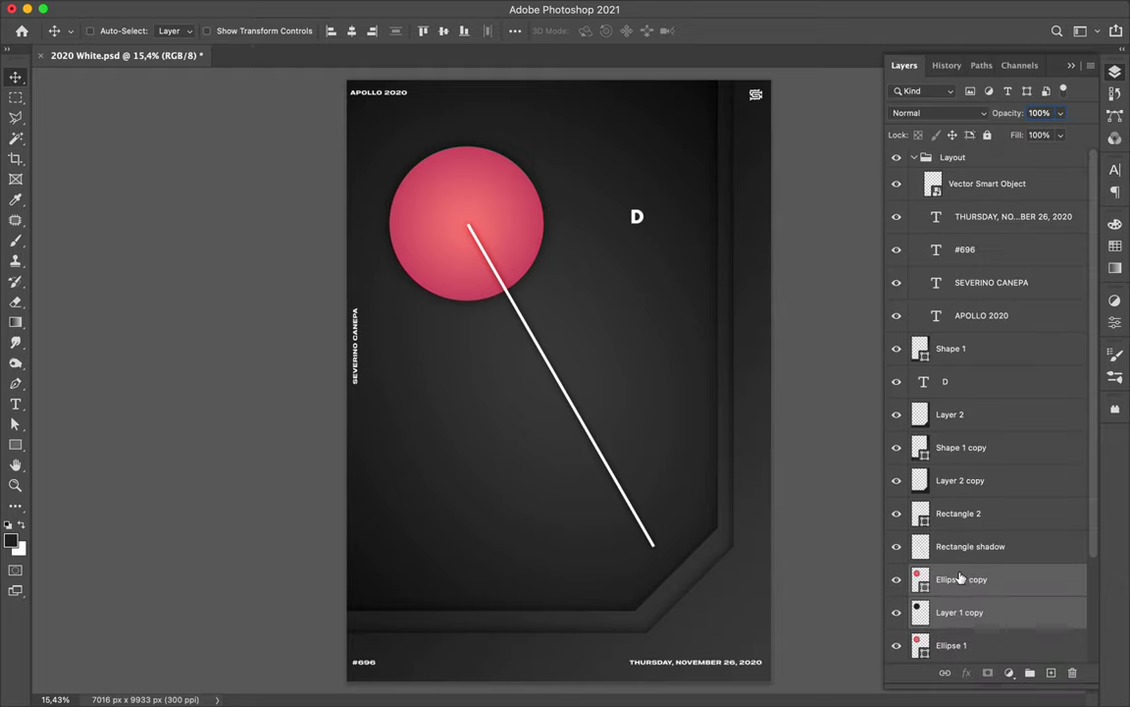
pyautogui.hotkey('ctrl', 'e')
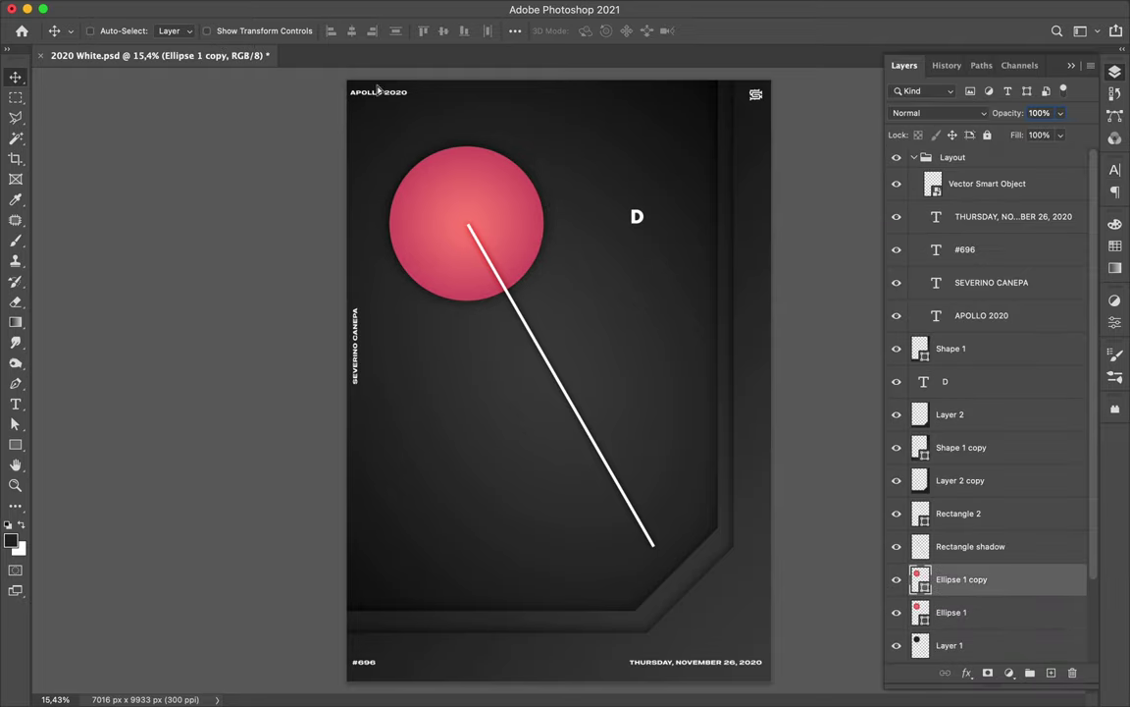
pyautogui.hotkey('ctrl', 't')
pyautogui.moveTo(449, 172); pyautogui.dragTo(540, 262)
pyautogui.press('Return')
# Step: Place Ellipse 1 copy below Ellipse 1 and add an empty layer beneath it
pyautogui.moveTo(429, 150); pyautogui.dragTo(439, 128)
pyautogui.hotkey('ctrl', '[')
pyautogui.scroll(-3, 999, 508)
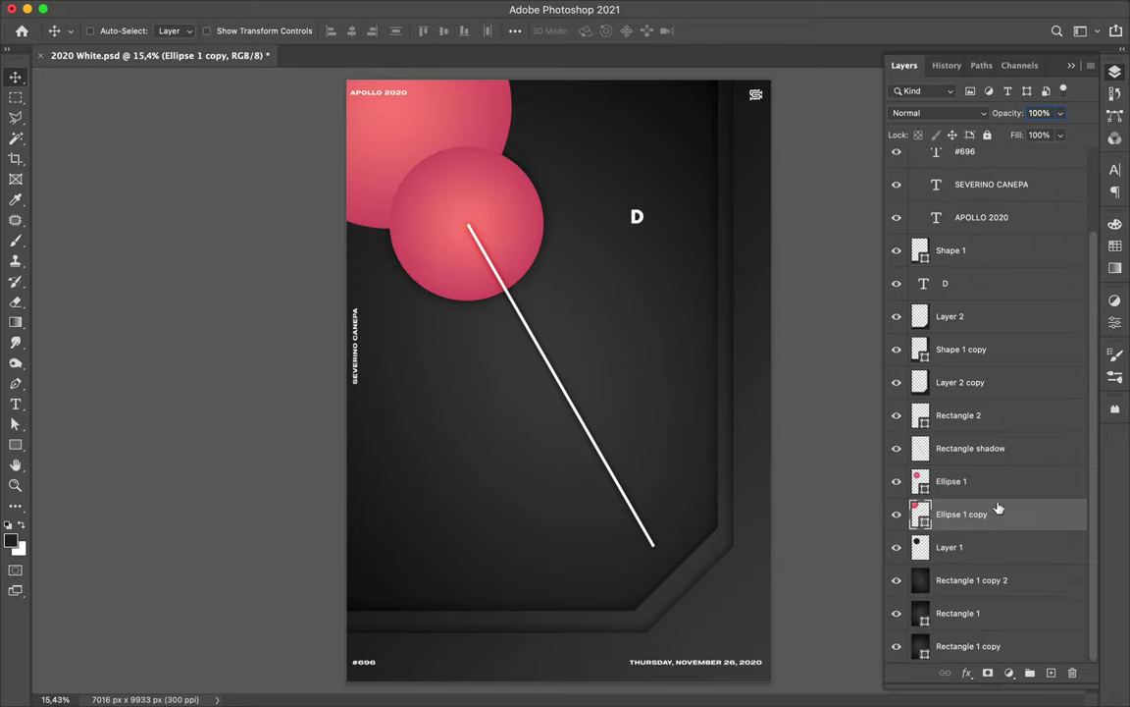
pyautogui.moveTo(999, 507); pyautogui.dragTo(978, 559)
pyautogui.keyDown('ctrl'); pyautogui.click(1051, 672); pyautogui.keyUp('ctrl')
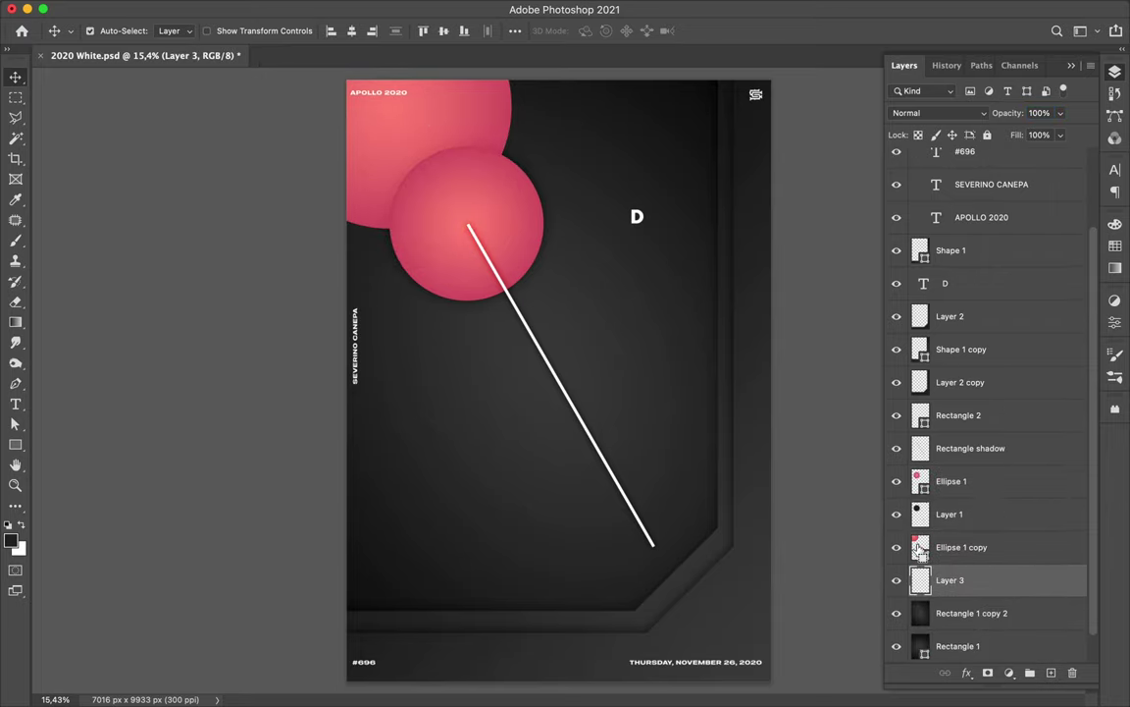
# Step: Move the large circle down-right and make a blurred black shadow from its outline
pyautogui.moveTo(459, 157); pyautogui.dragTo(614, 430)
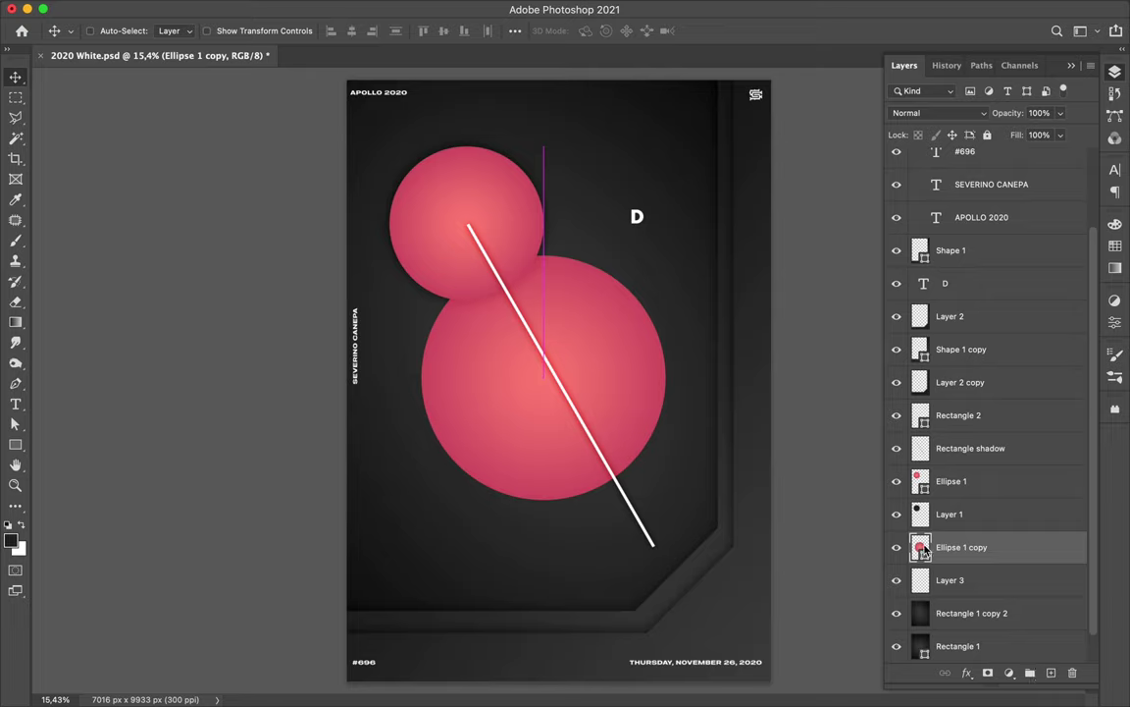
pyautogui.press('b')
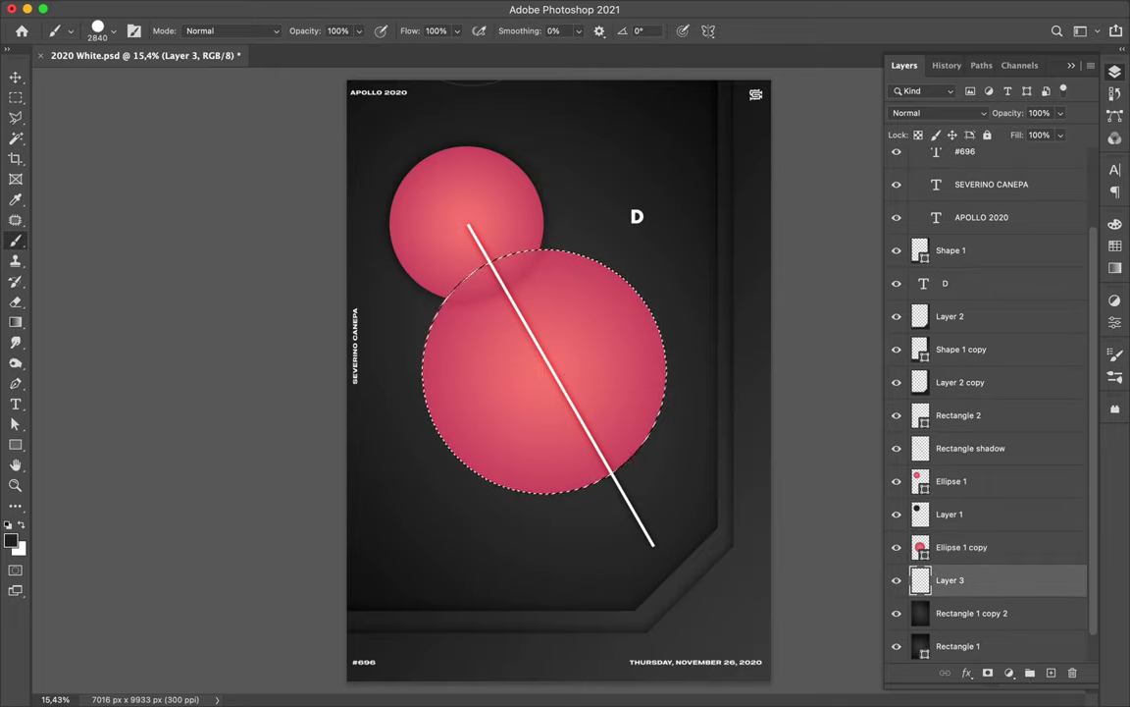
pyautogui.press('m')
pyautogui.hotkey('ctrl', 'd')
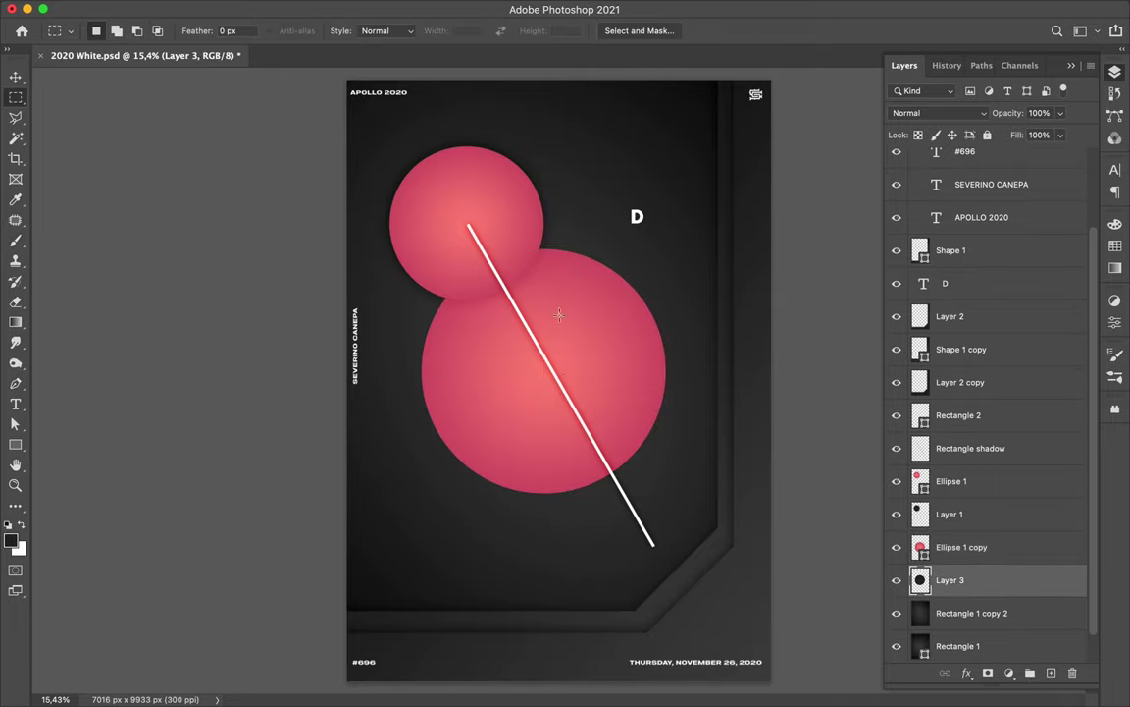
pyautogui.press('v')
pyautogui.click(371, 8)
pyautogui.click(603, 251)
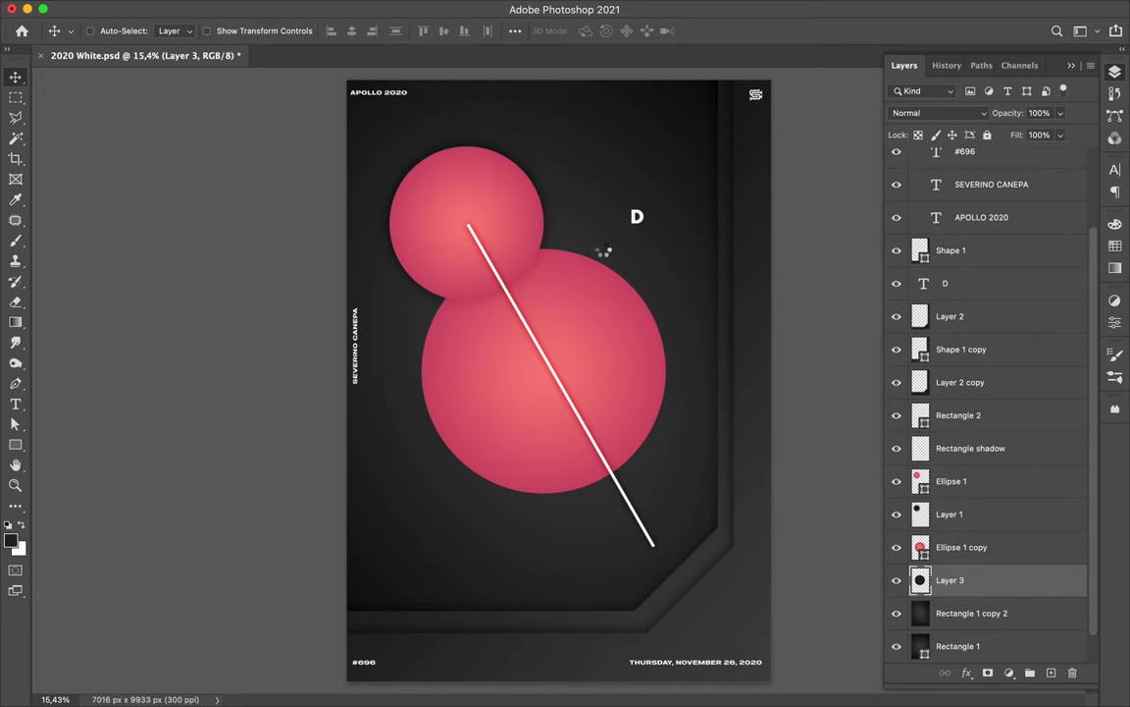
pyautogui.click(937, 113)
# Step: Move the large circle up-left and duplicate Layer 3 above Ellipse 1 copy
pyautogui.press('Escape')
pyautogui.keyDown('shift'); pyautogui.click(962, 547); pyautogui.keyUp('shift')
pyautogui.moveTo(588, 383)
pyautogui.mouseDown()
pyautogui.moveTo(465, 159)
pyautogui.moveTo(410, 98)
pyautogui.mouseUp()
pyautogui.click(991, 580)
pyautogui.moveTo(991, 580); pyautogui.dragTo(985, 560)
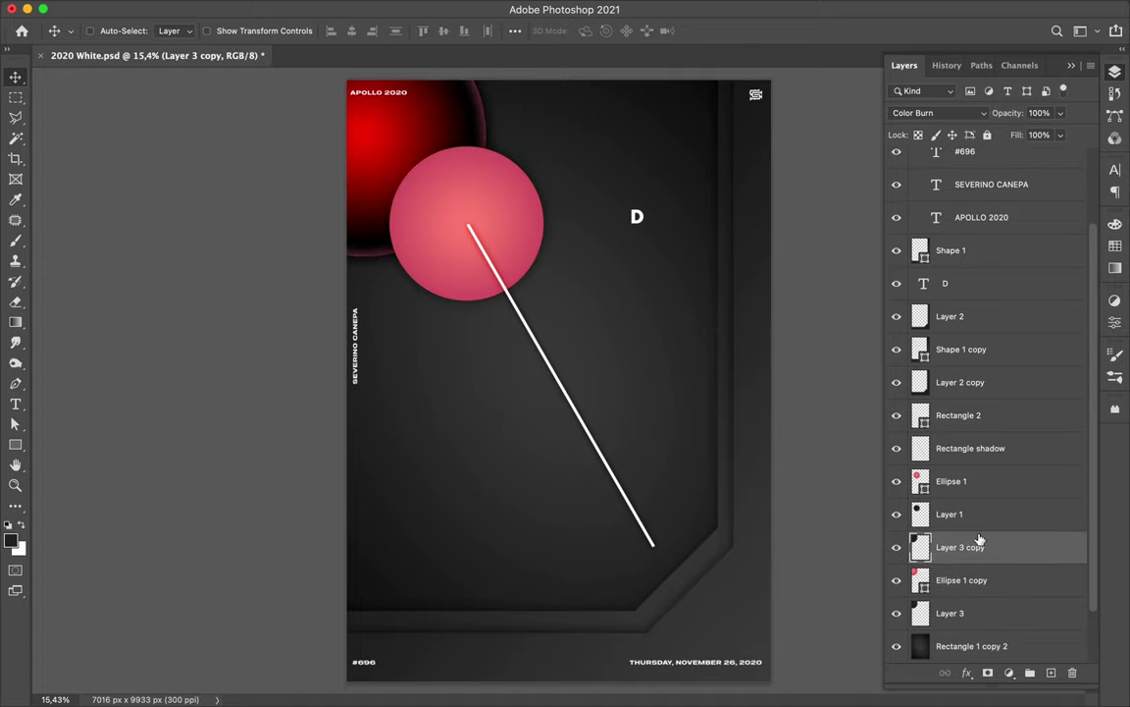
# Step: Set the Layer 3 copy's blending mode to Subtract
pyautogui.click(937, 113)
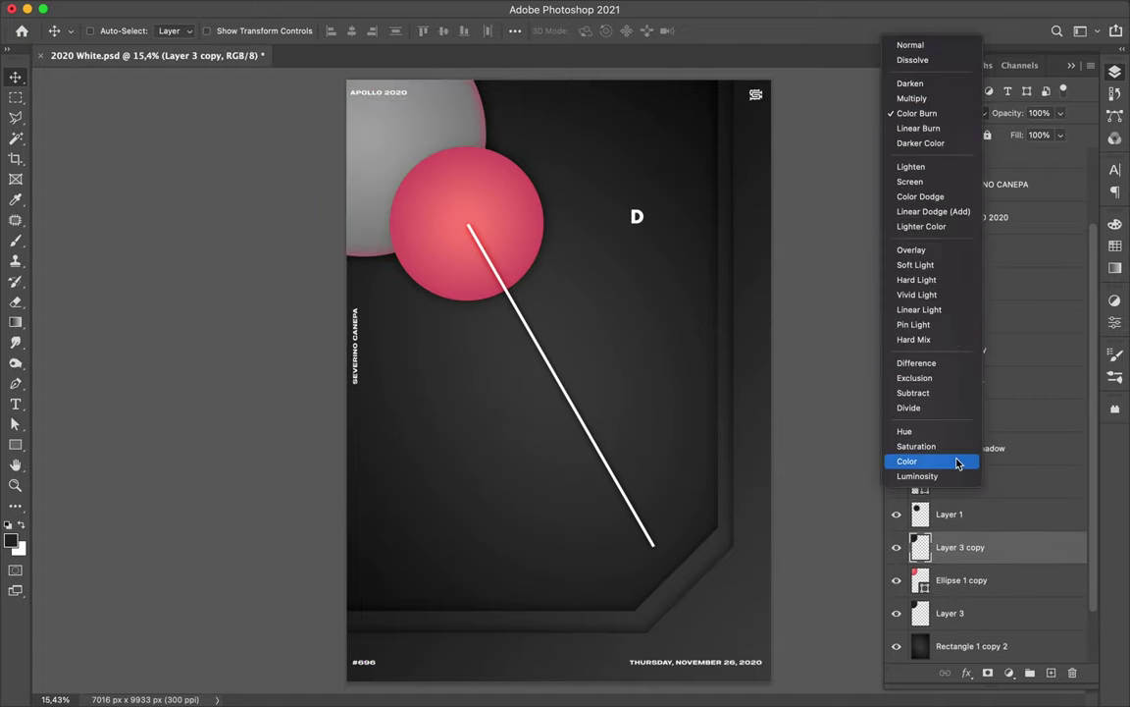
pyautogui.click(952, 393)
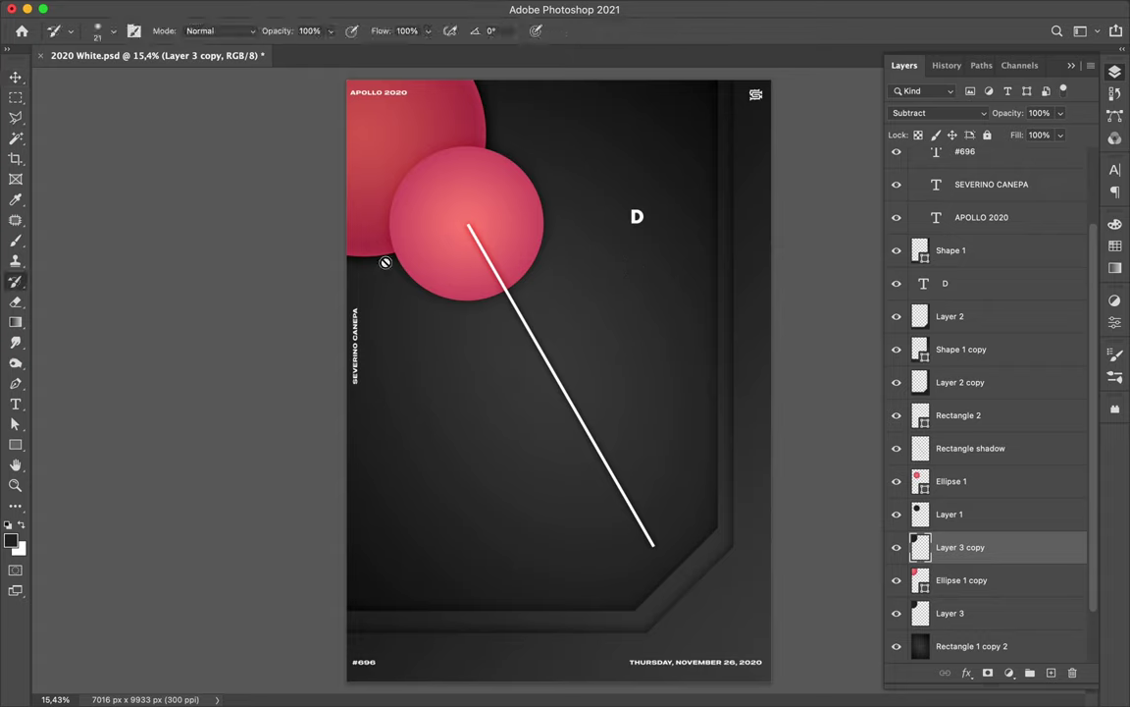
pyautogui.click(937, 113)
pyautogui.click(922, 402)
# Step: Give Layer 3 a 16% fill and clip Layer 3 copy to the large circle
pyautogui.click(993, 612)
pyautogui.click(1061, 136)
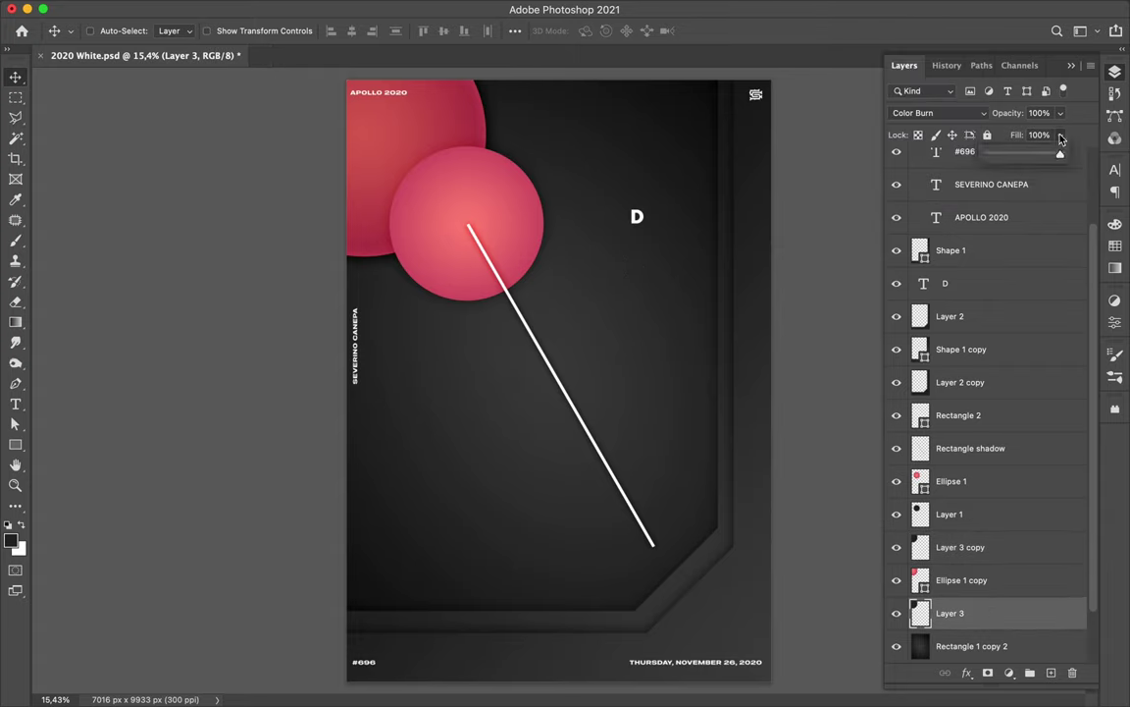
pyautogui.keyDown('alt'); pyautogui.click(970, 561); pyautogui.keyUp('alt')
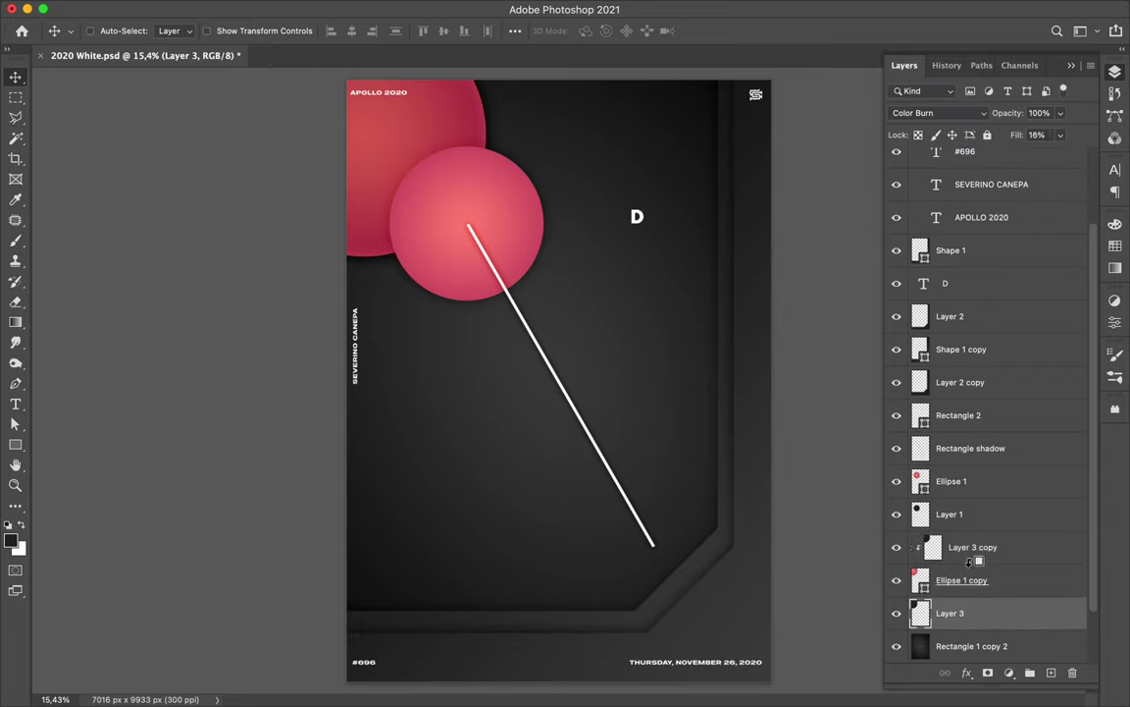
pyautogui.click(637, 216)
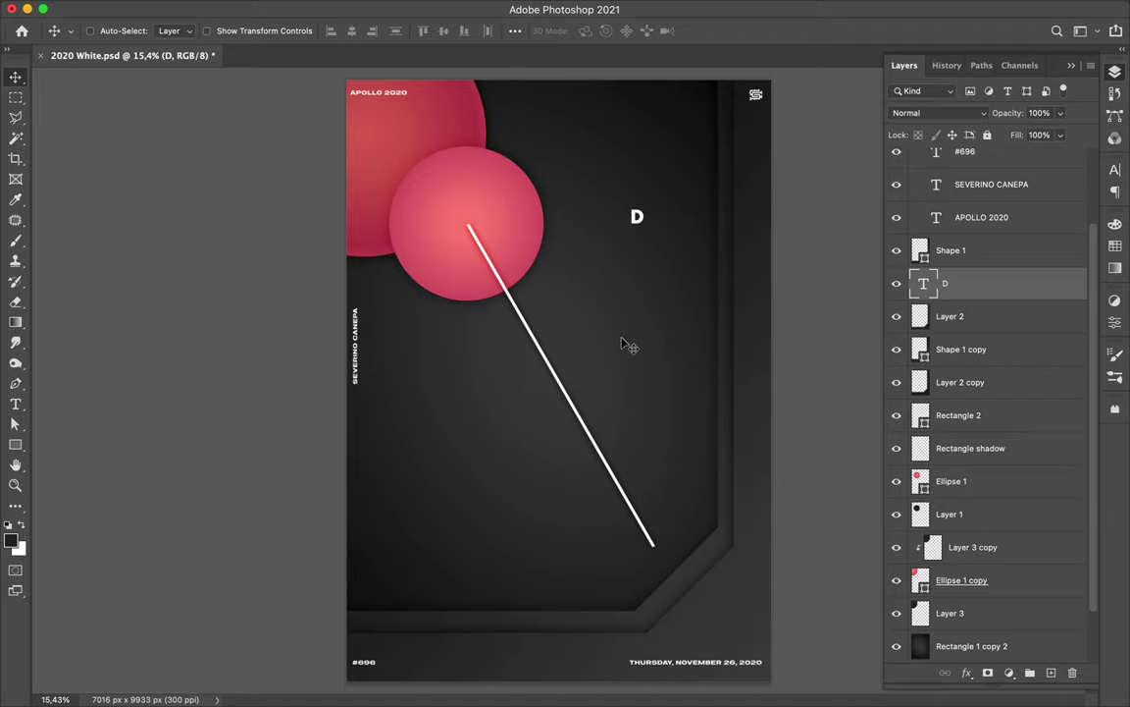
# Step: Draw a corner triangle pen shape above Shape 1 with no stroke
pyautogui.press('p')
pyautogui.click(637, 685)
pyautogui.click(785, 537)
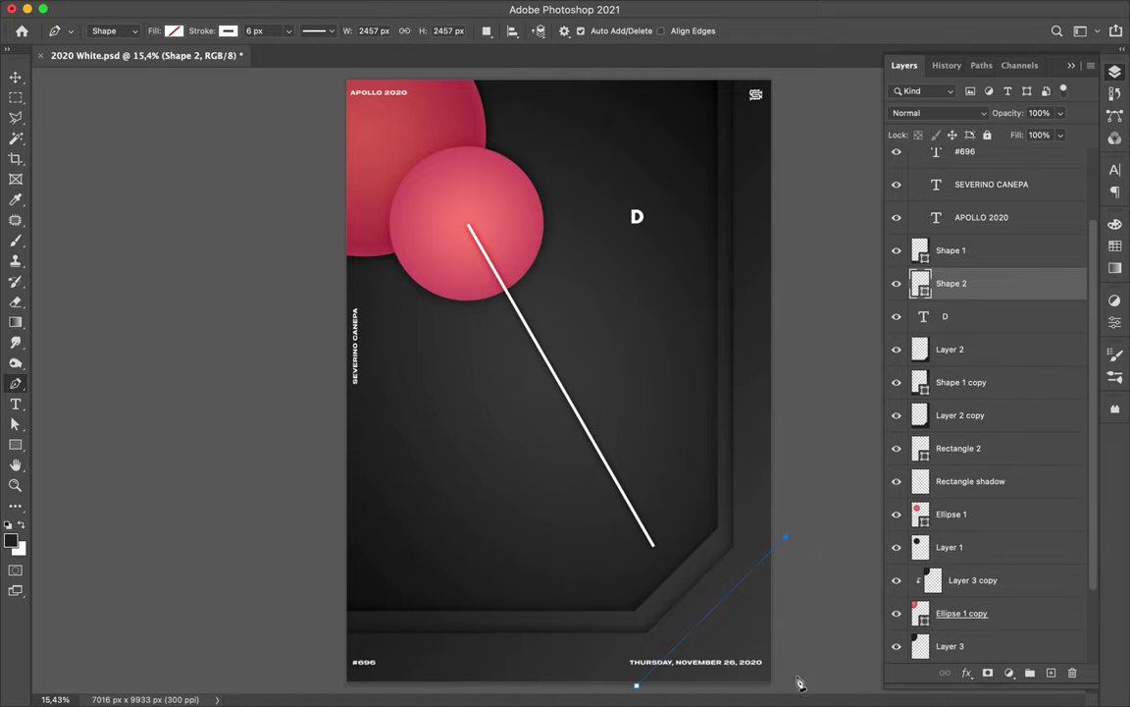
pyautogui.press('super+bracketright')
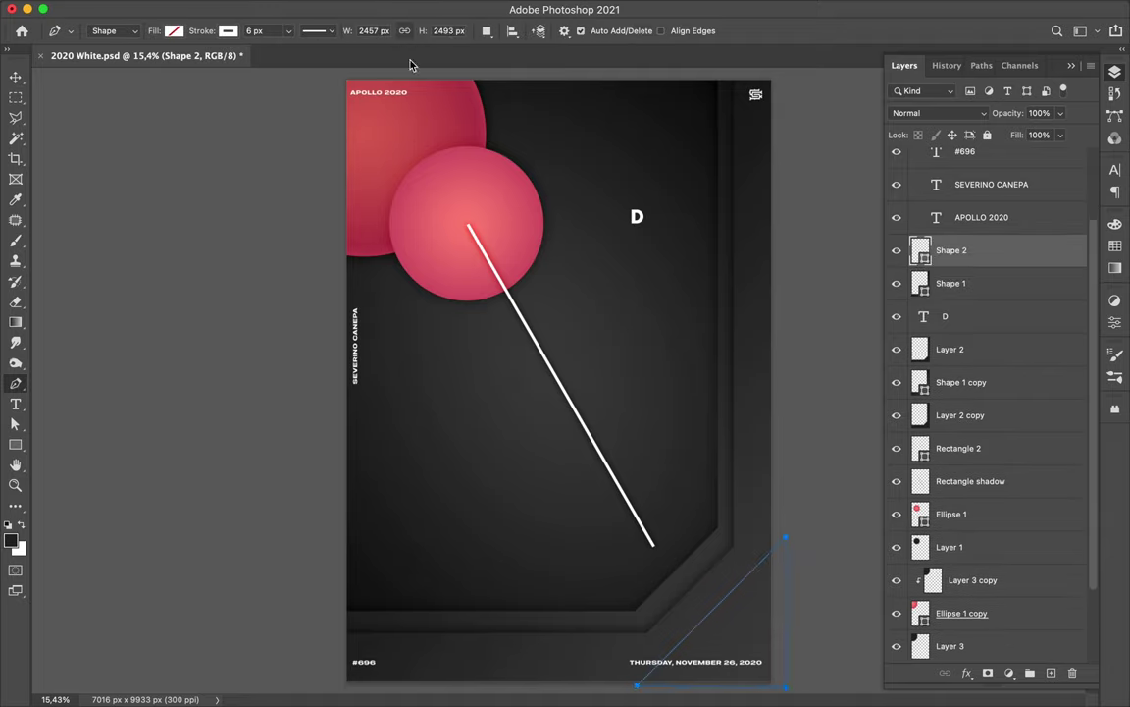
pyautogui.click(228, 31)
pyautogui.click(118, 56)
# Step: Fill the triangle with a dark linear gradient running diagonally across it
pyautogui.click(174, 31)
pyautogui.click(136, 61)
pyautogui.click(75, 115)
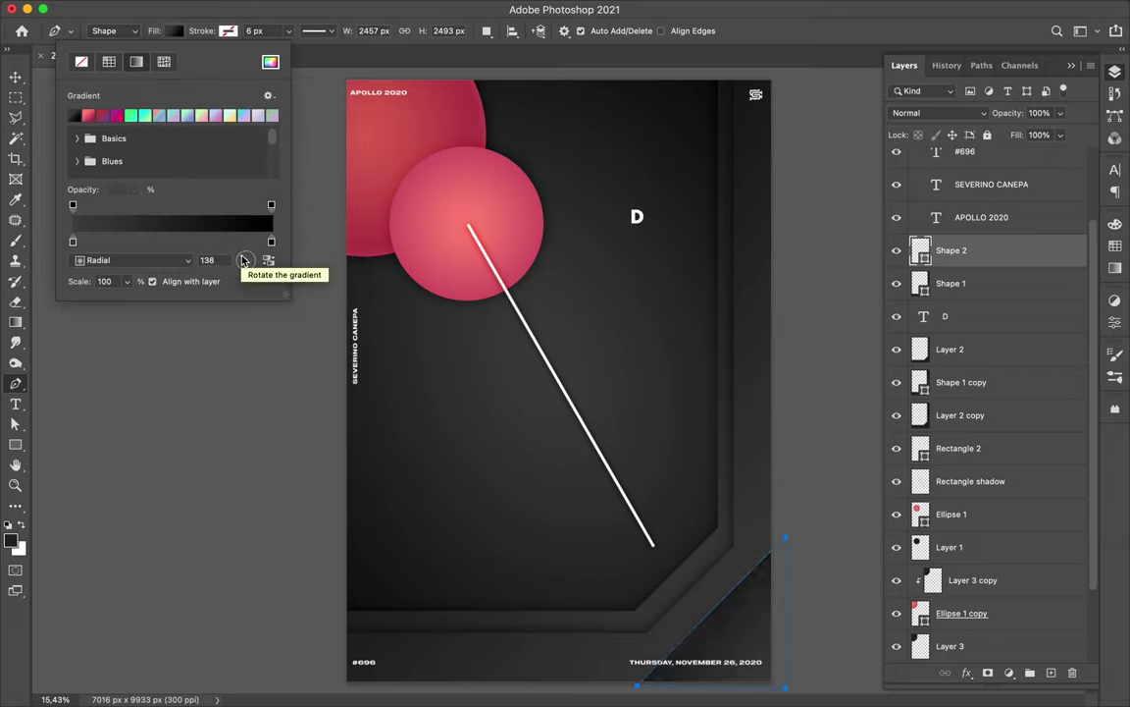
pyautogui.moveTo(244, 261); pyautogui.dragTo(241, 257)
pyautogui.click(150, 260)
pyautogui.click(150, 245)
pyautogui.moveTo(127, 281)
pyautogui.mouseDown()
pyautogui.moveTo(134, 308)
pyautogui.moveTo(154, 304)
pyautogui.mouseUp()
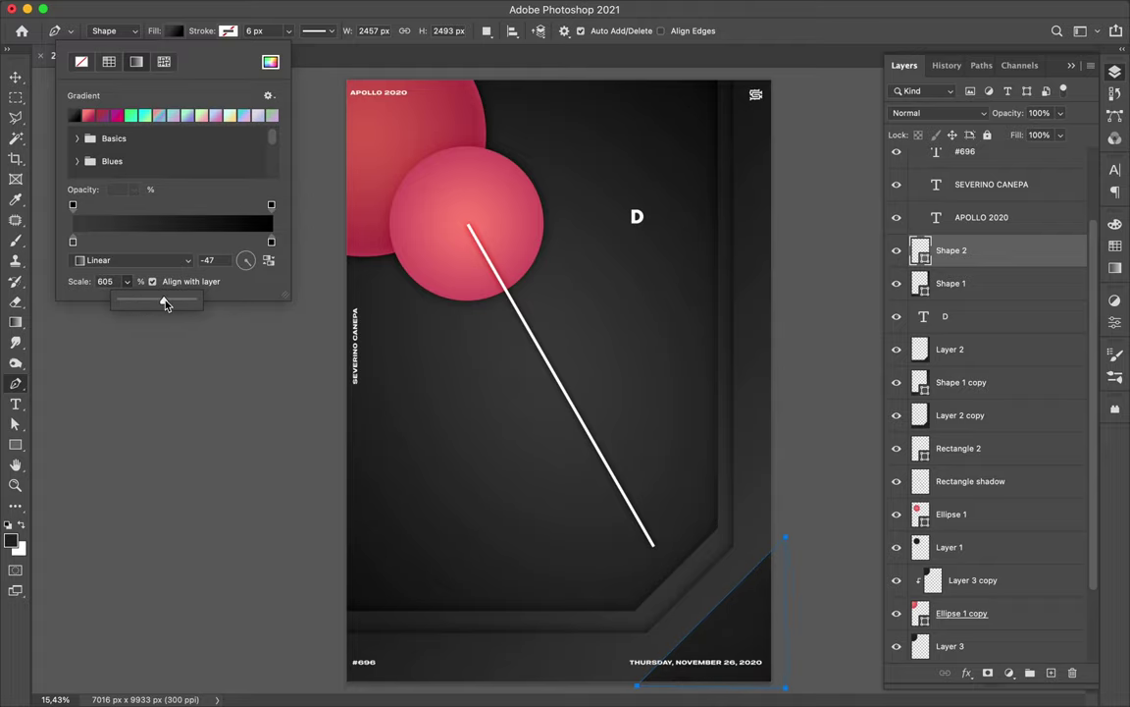
# Step: Delete the triangle layer and lasso a thin diagonal sliver across the lower-right corner
pyautogui.press('Escape')
pyautogui.press('v')
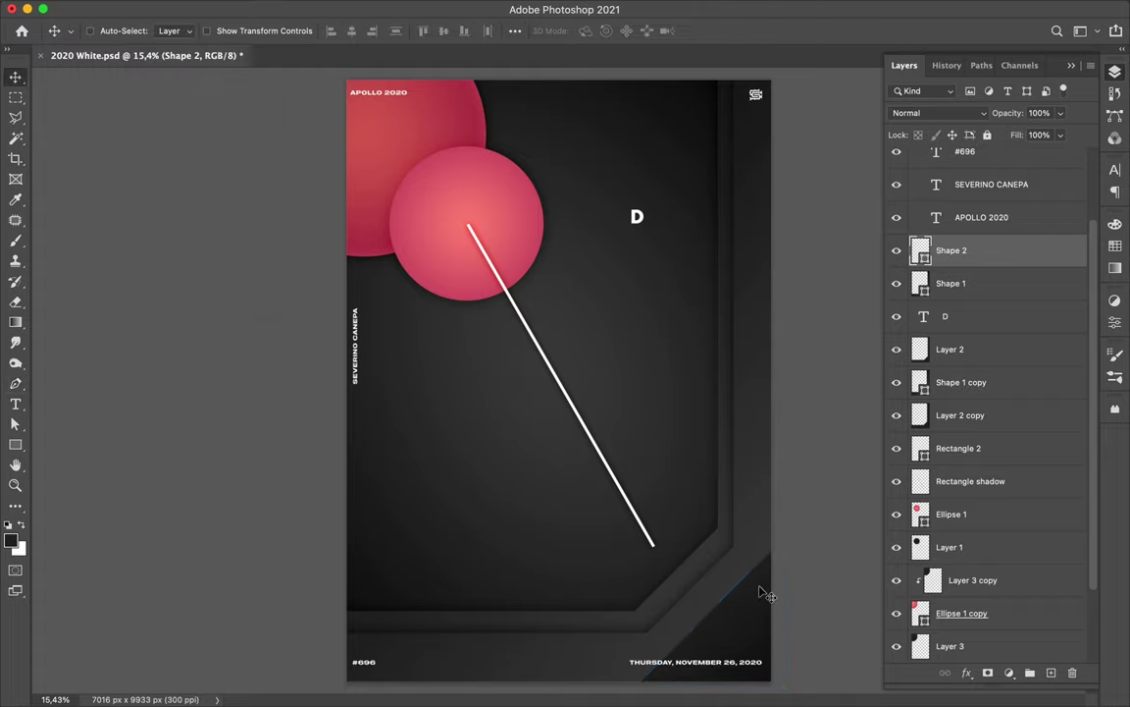
pyautogui.press('Delete')
pyautogui.hotkey('ctrl', '0')
pyautogui.press('l')
pyautogui.click(761, 522)
pyautogui.click(650, 676)
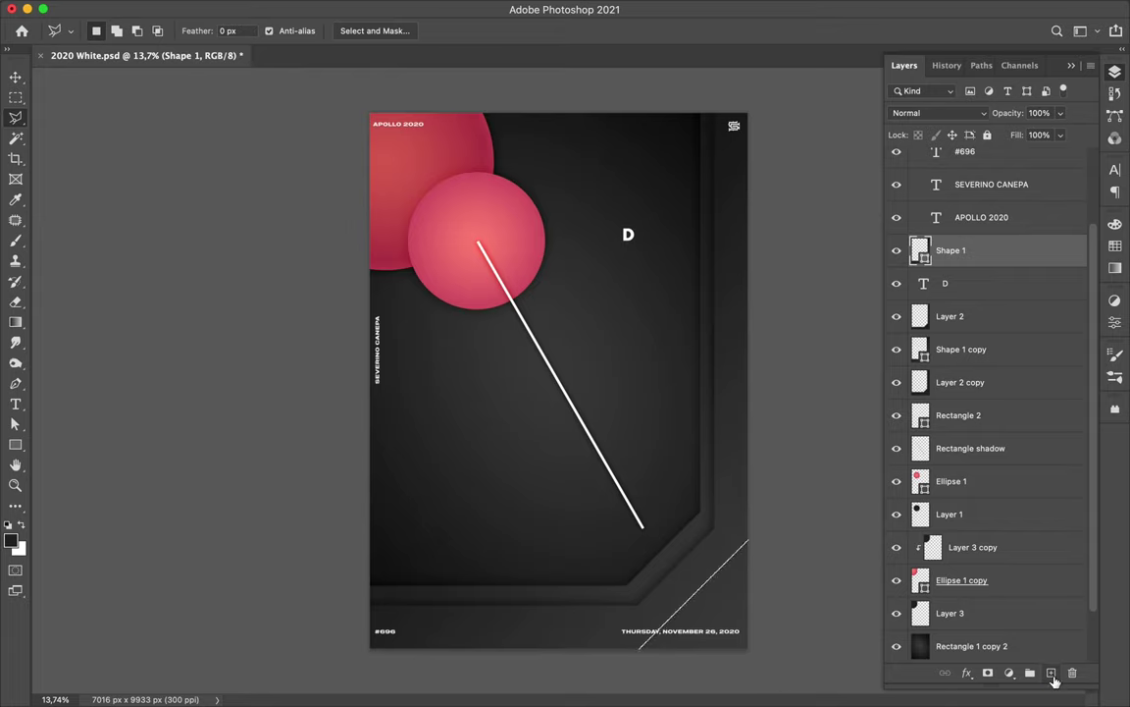
# Step: On a new layer, fill the corner sliver with a dark grey gradient
pyautogui.click(1052, 672)
pyautogui.press('g')
pyautogui.click(130, 36)
pyautogui.click(588, 121)
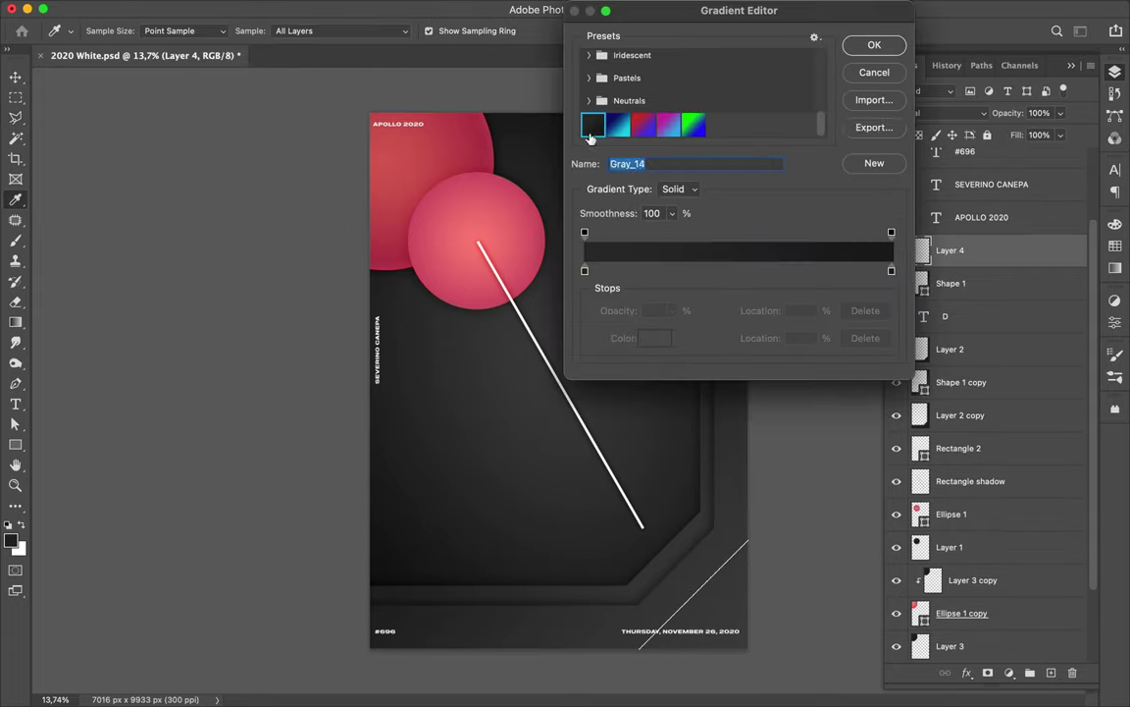
pyautogui.click(874, 45)
pyautogui.moveTo(756, 665)
pyautogui.mouseDown()
pyautogui.moveTo(684, 588)
pyautogui.moveTo(750, 644)
pyautogui.mouseUp()
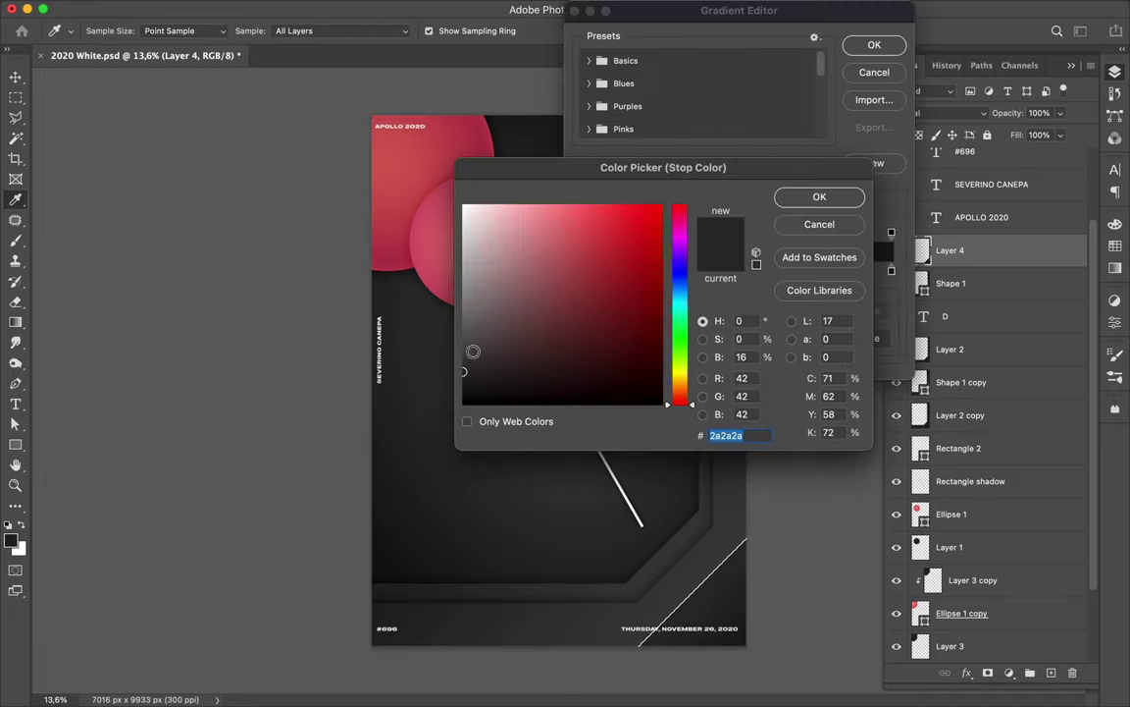
pyautogui.click(820, 197)
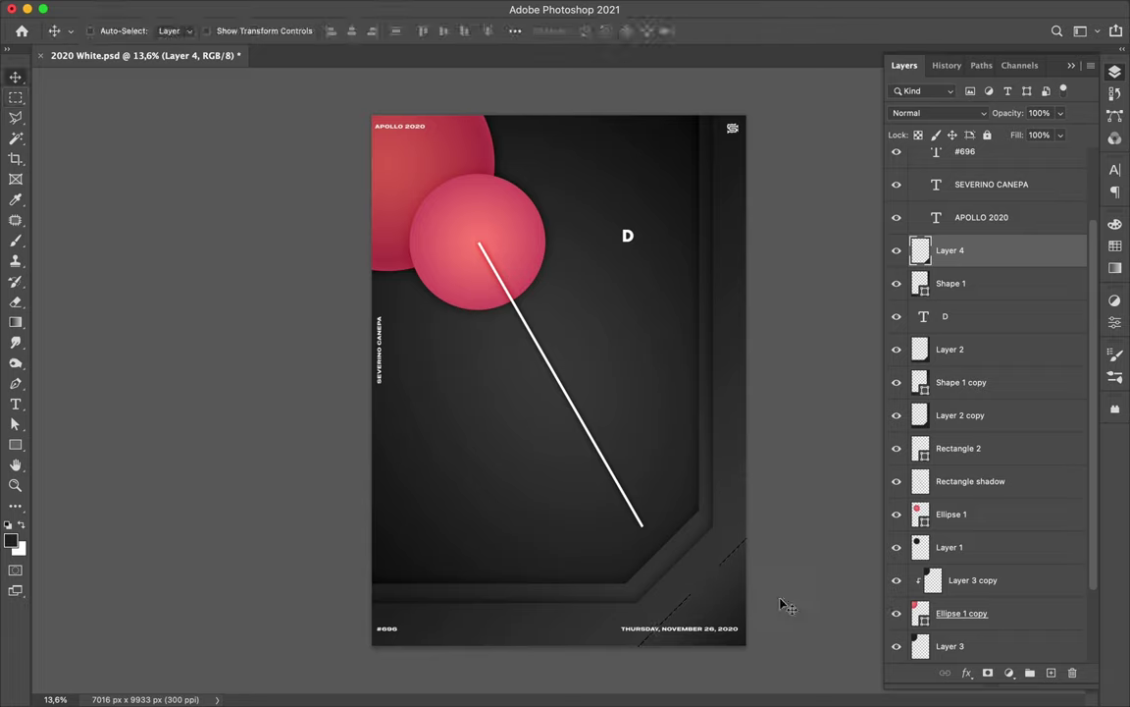
# Step: Add another new layer and apply a Gaussian Blur to it
pyautogui.hotkey('ctrl', 'shift', 'alt', 'n')
pyautogui.press('b')
pyautogui.press('m')
pyautogui.click(374, 8)
pyautogui.click(403, 30)
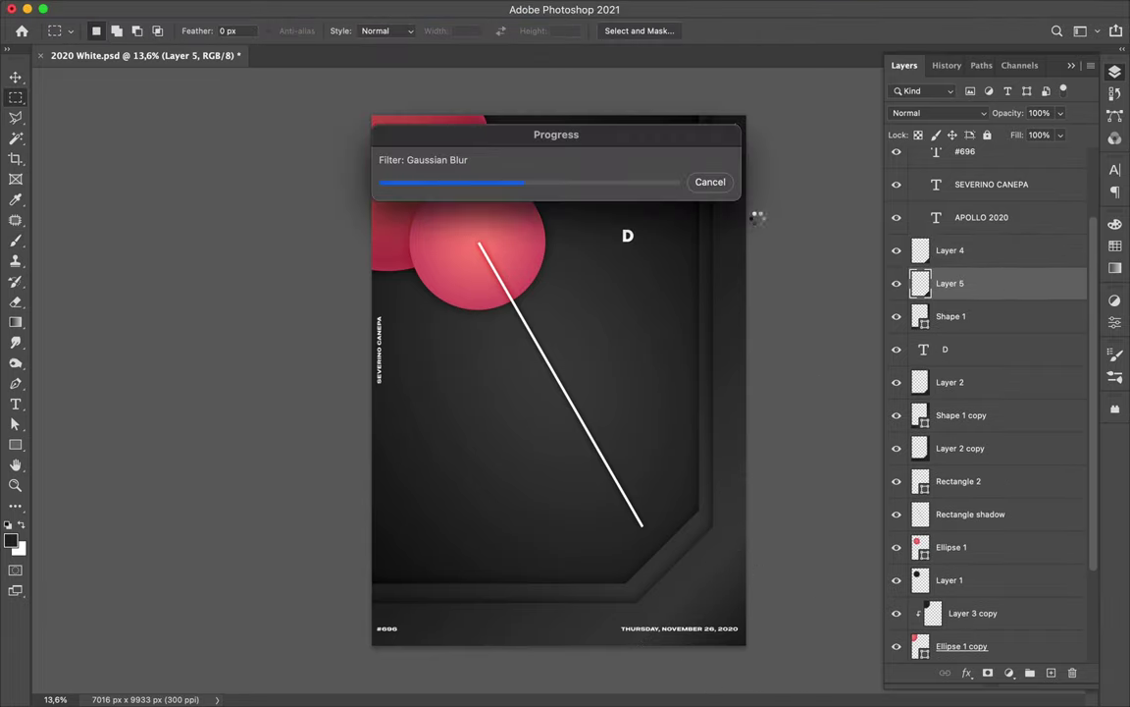
# Step: Set Layer 5 to Color Burn at a faint fill and resize the shadow into place
pyautogui.click(937, 113)
pyautogui.click(912, 181)
pyautogui.moveTo(1061, 134); pyautogui.dragTo(1004, 157)
pyautogui.press('v')
pyautogui.hotkey('ctrl', 't')
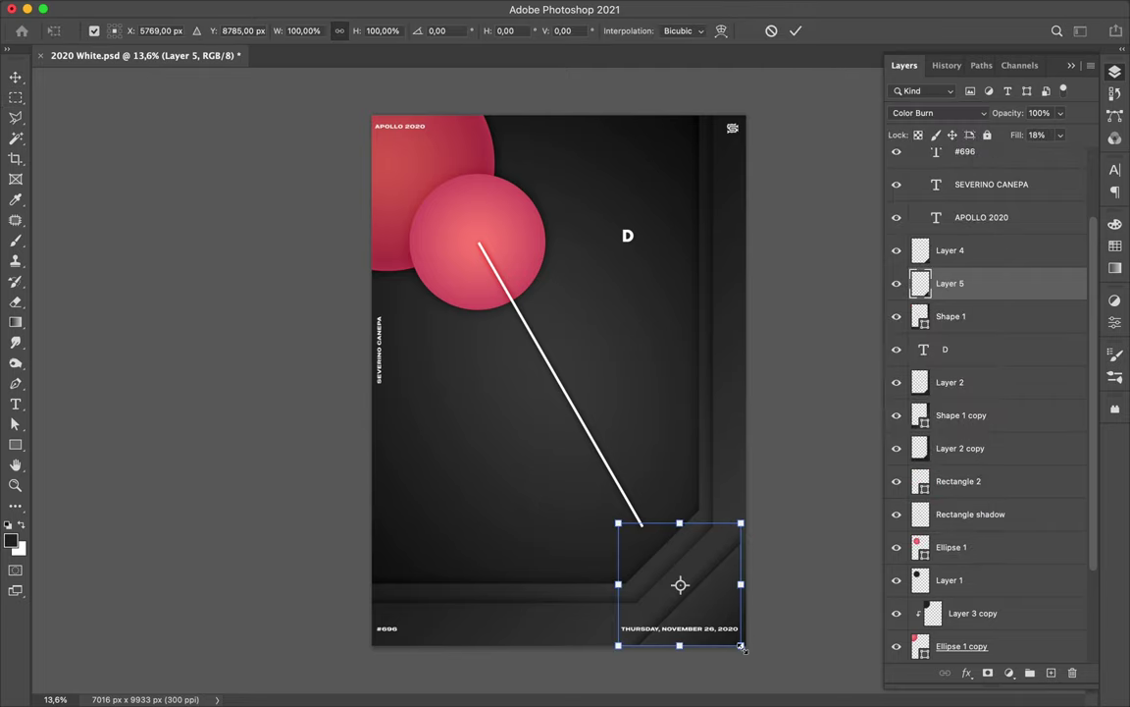
pyautogui.press('Return')
pyautogui.keyDown('shift'); pyautogui.click(1011, 250); pyautogui.keyUp('shift')
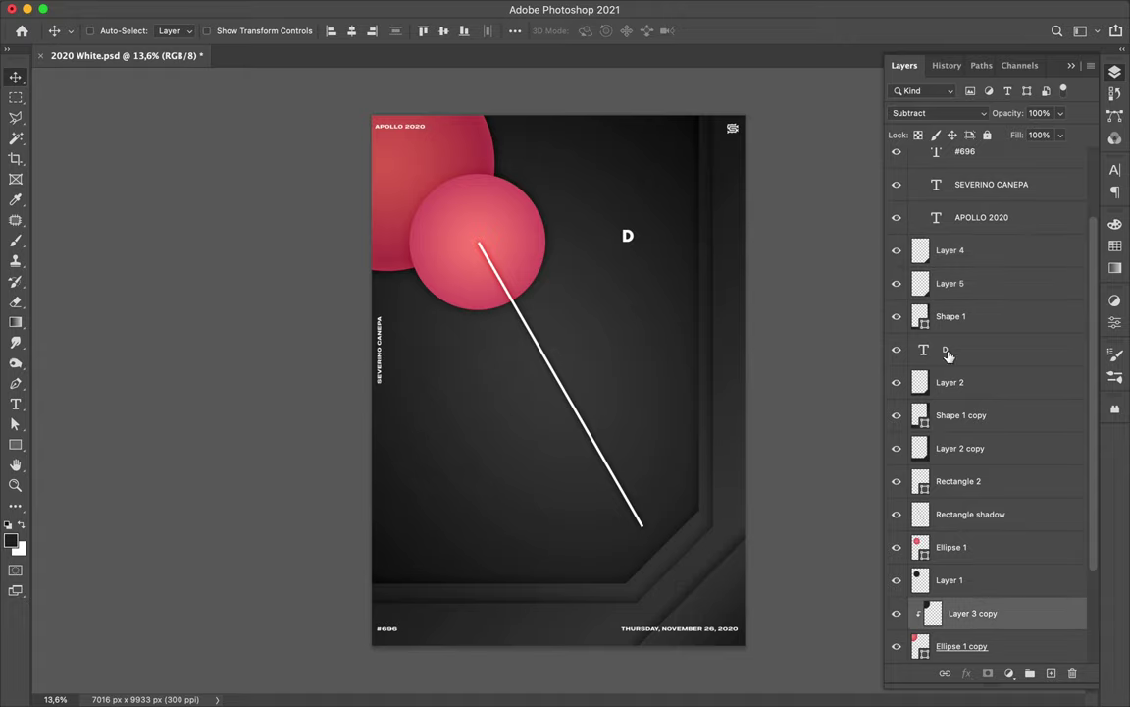
pyautogui.scroll(-4, 981, 490)
pyautogui.click(971, 483)
# Step: Discard a stray Ellipse 1 copy duplicate and draw a pink-filled stripe shape at lower right
pyautogui.click(991, 518)
pyautogui.moveTo(993, 530); pyautogui.dragTo(993, 567)
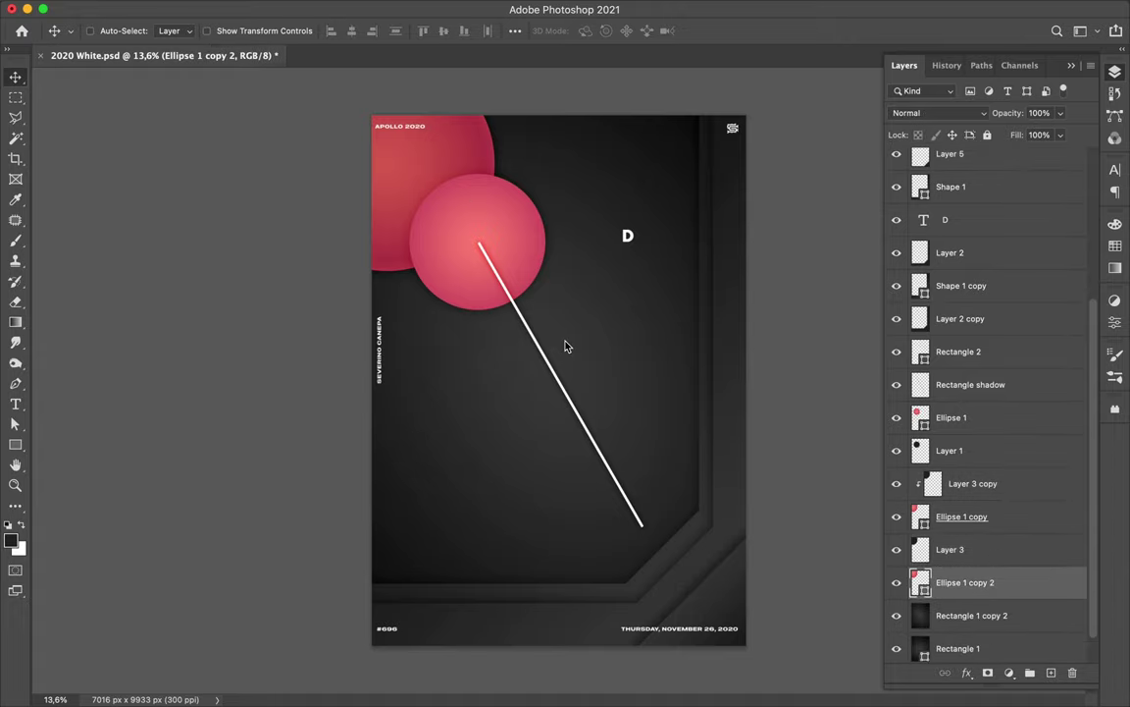
pyautogui.press('Delete')
pyautogui.press('p')
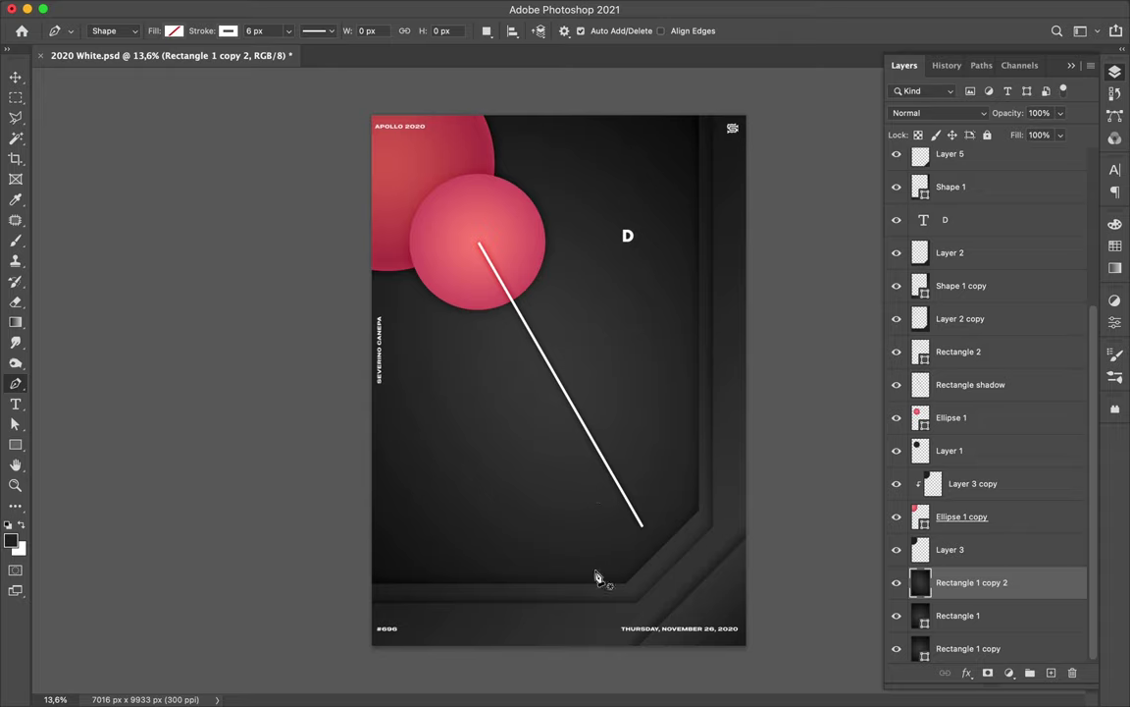
pyautogui.click(595, 590)
pyautogui.click(703, 484)
pyautogui.press('a')
pyautogui.click(233, 31)
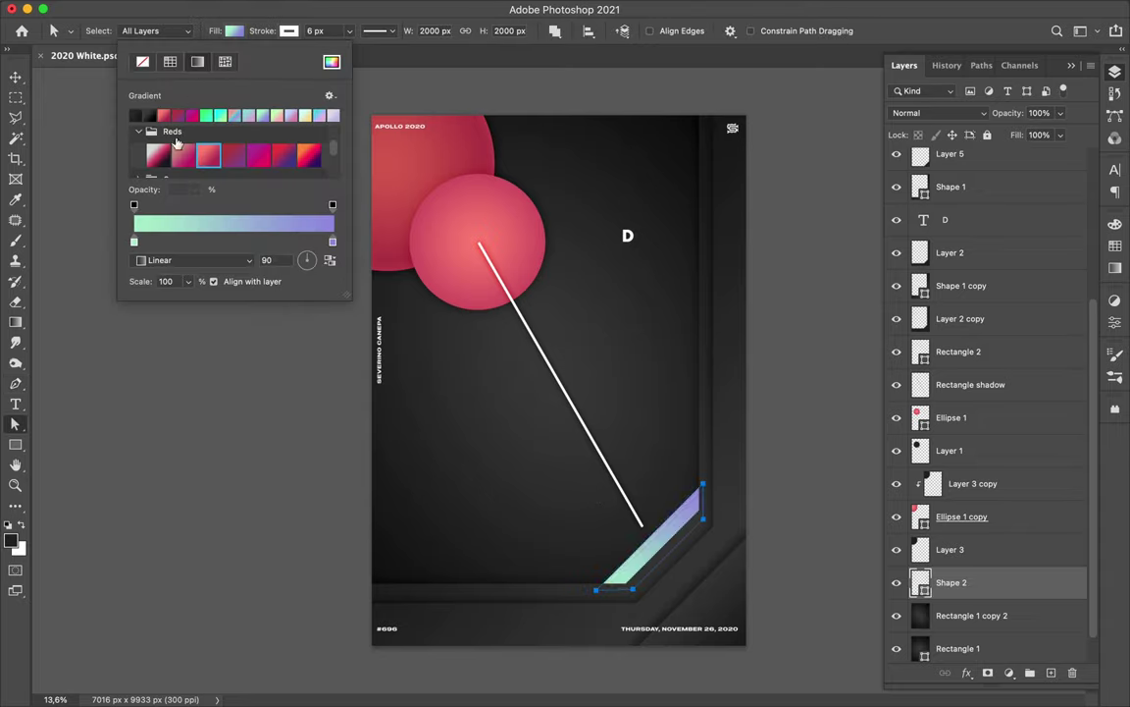
pyautogui.click(200, 55)
pyautogui.click(232, 31)
pyautogui.click(236, 30)
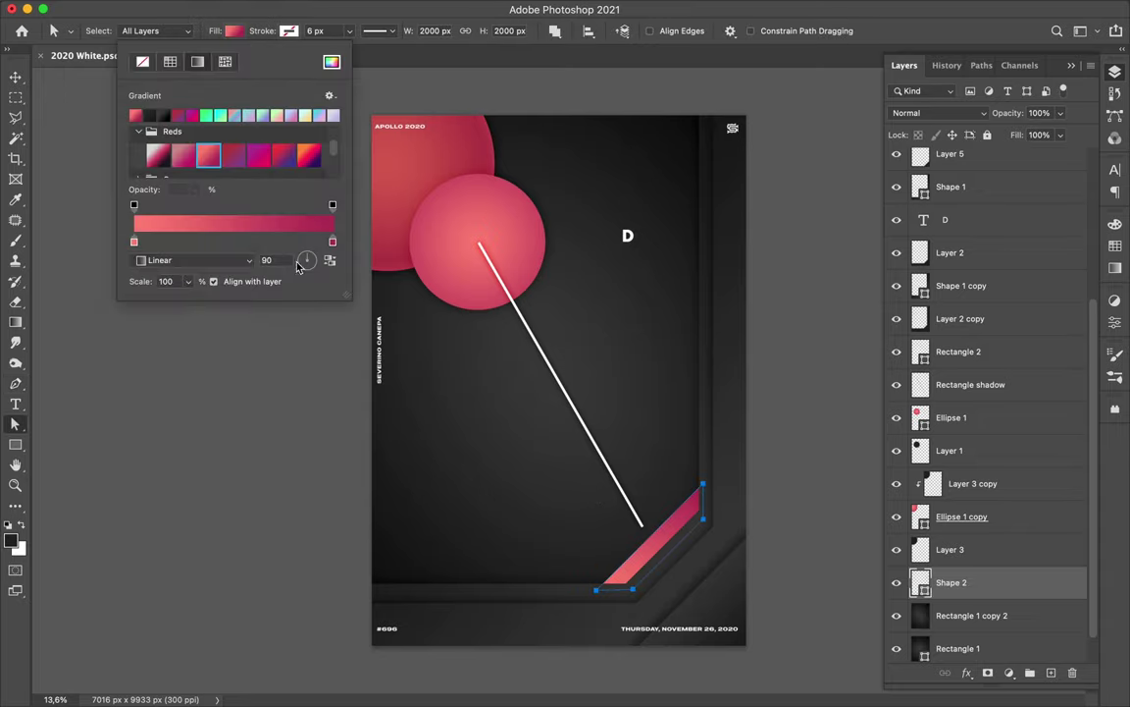
# Step: Copy the shading layer onto the pink stripe as a clipping mask at 61% fill
pyautogui.press('v')
pyautogui.scroll(-1, 947, 563)
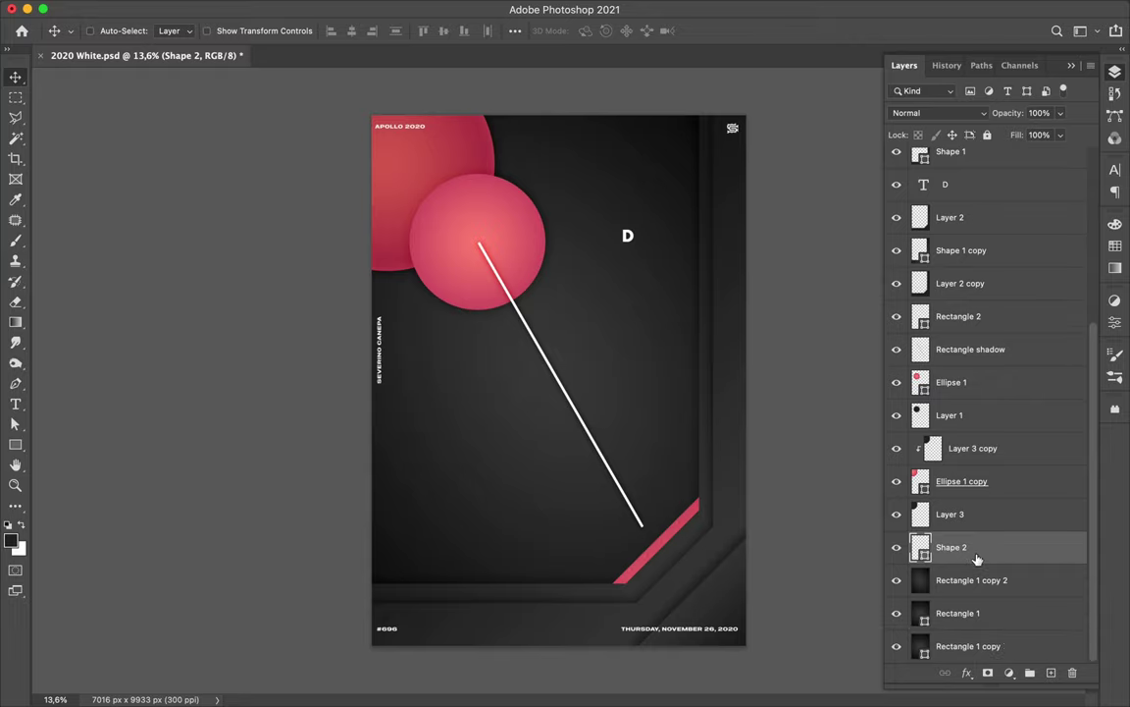
pyautogui.scroll(3, 689, 517)
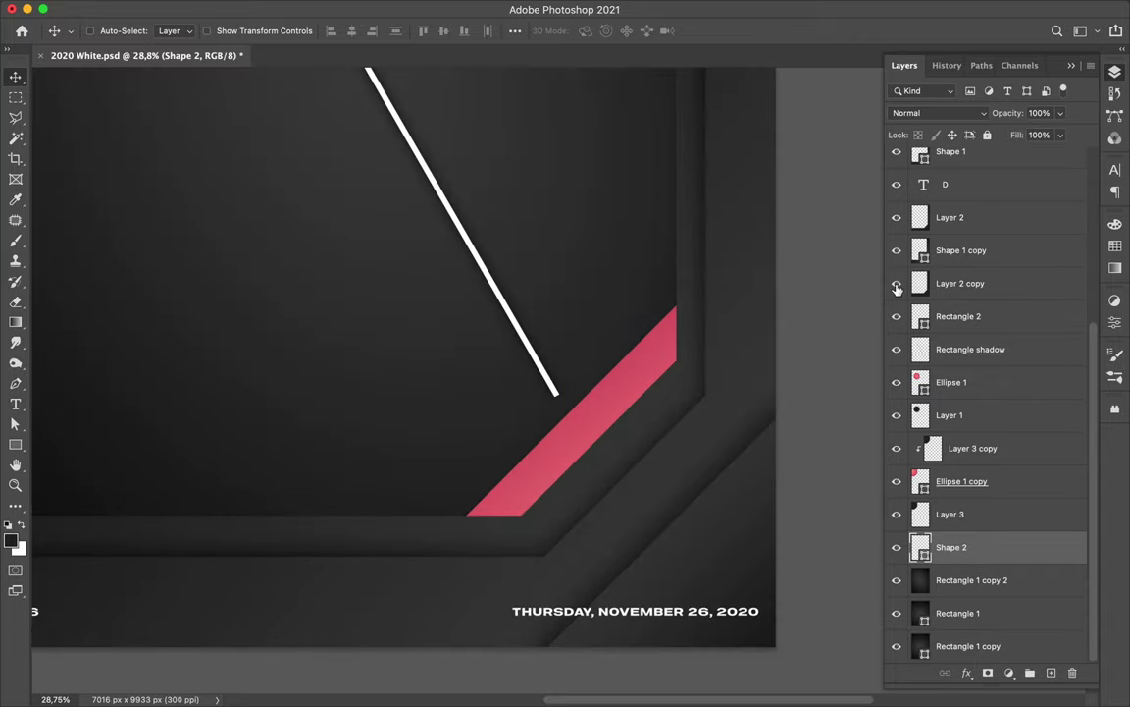
pyautogui.moveTo(900, 284); pyautogui.dragTo(898, 534)
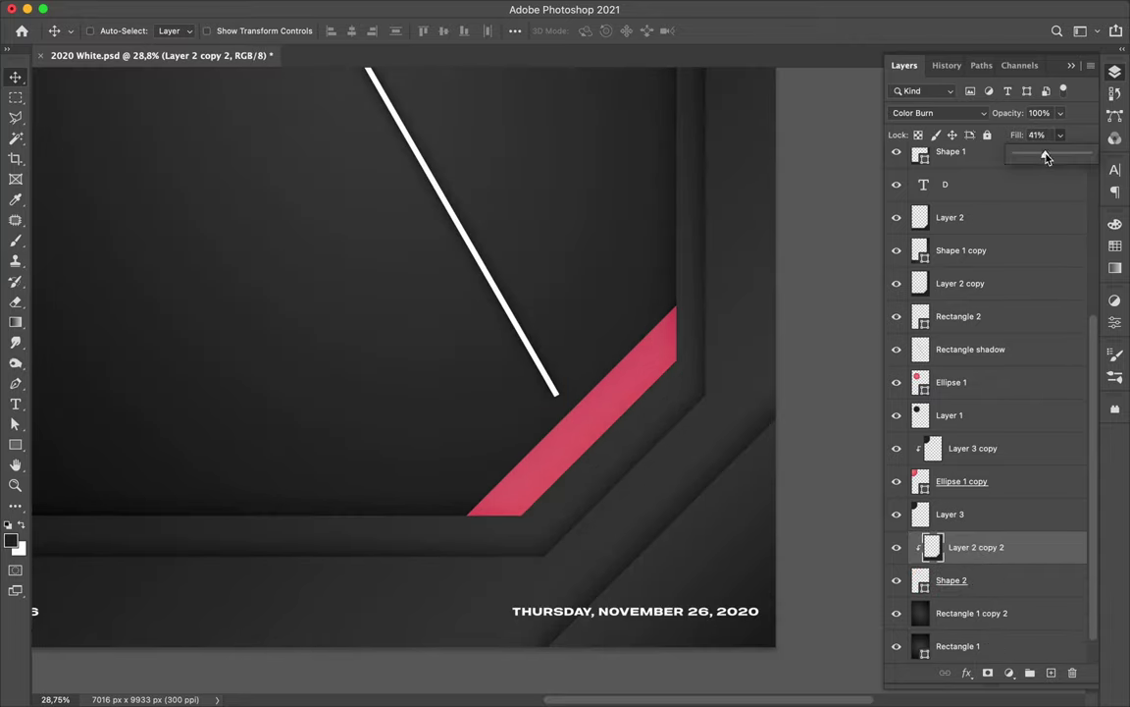
pyautogui.moveTo(1046, 157); pyautogui.dragTo(1067, 158)
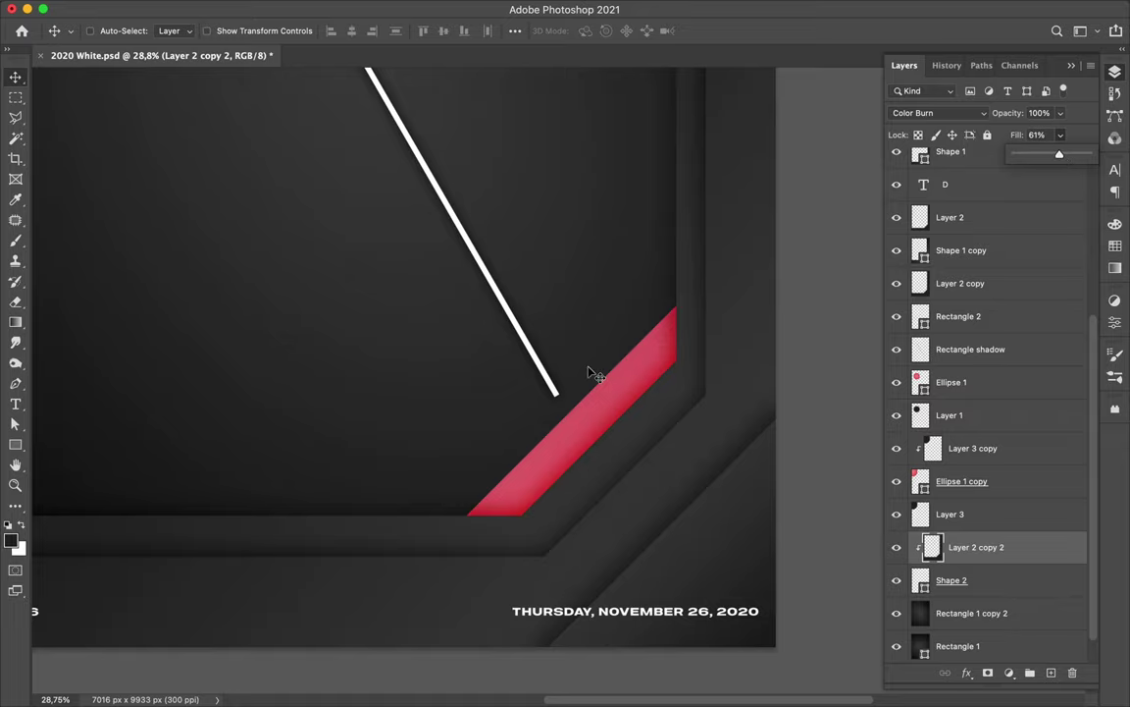
pyautogui.scroll(-5, 589, 374)
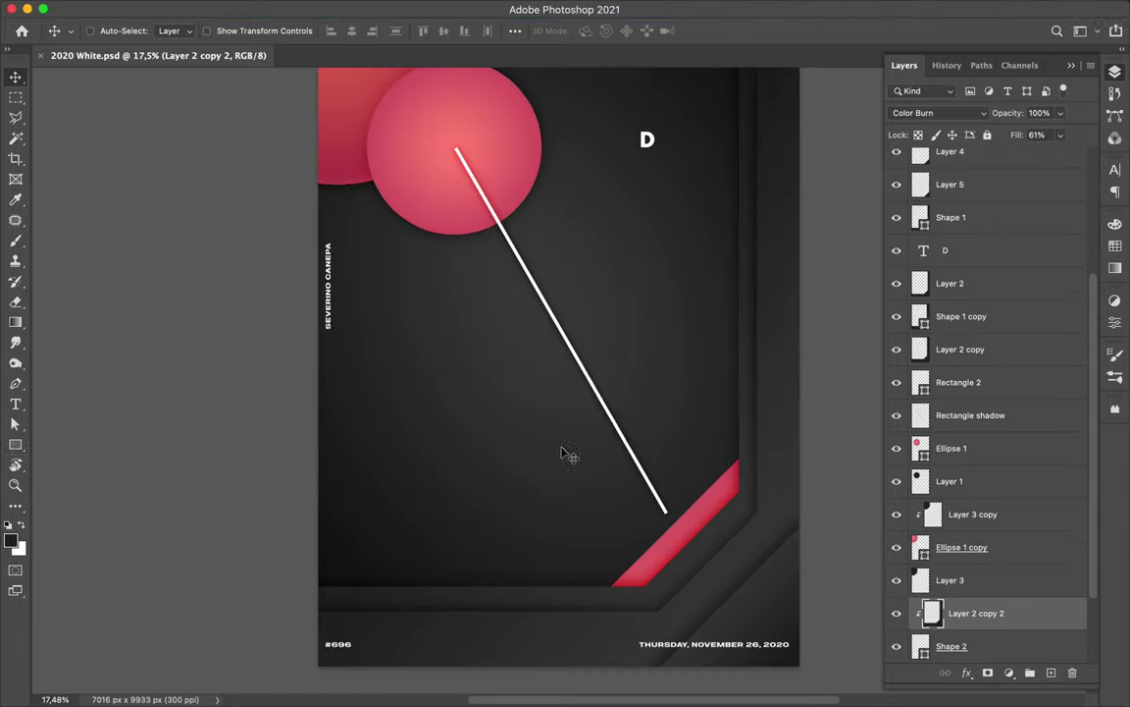
# Step: Draw a circle over the lower poster area with an enlarged radial gradient fill
pyautogui.press('u')
pyautogui.moveTo(456, 389); pyautogui.dragTo(640, 573)
pyautogui.press('a')
pyautogui.click(233, 30)
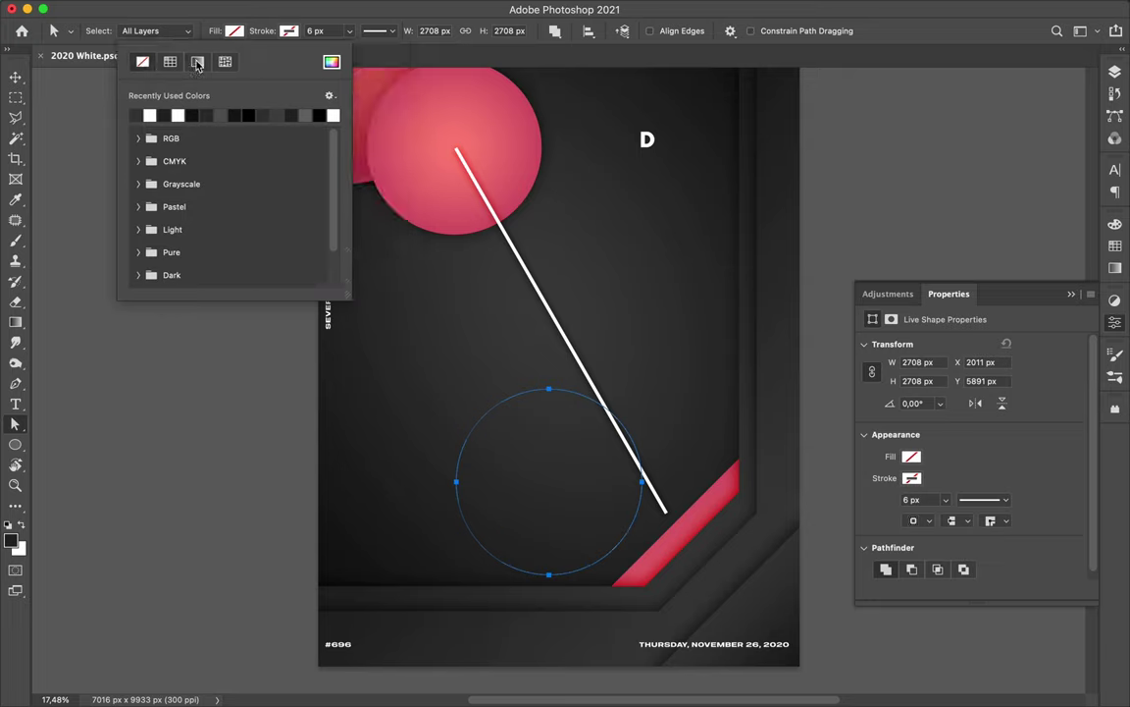
pyautogui.click(198, 61)
pyautogui.click(191, 260)
pyautogui.moveTo(187, 281); pyautogui.dragTo(200, 308)
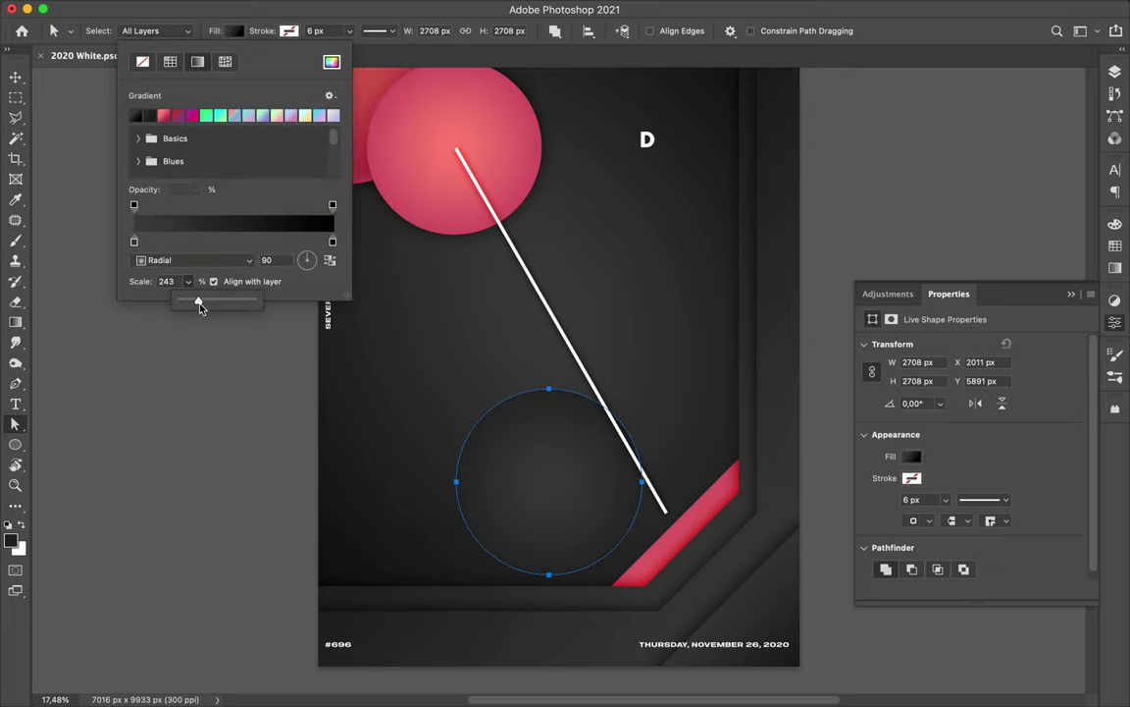
# Step: Move the circle up and right, then paint a dark fill inside its selection on a new layer
pyautogui.press('v')
pyautogui.moveTo(530, 497); pyautogui.dragTo(638, 363)
pyautogui.press('F7')
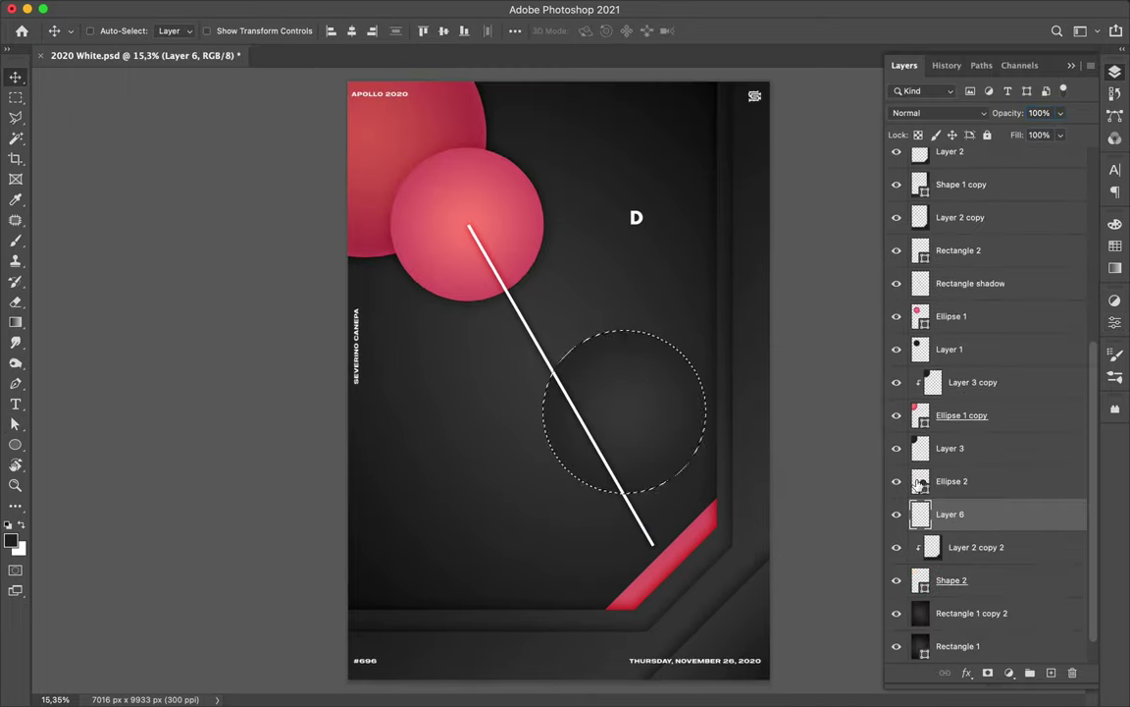
pyautogui.keyDown('ctrl'); pyautogui.click(922, 485); pyautogui.keyUp('ctrl')
pyautogui.press('b')
pyautogui.moveTo(579, 429); pyautogui.dragTo(593, 403)
pyautogui.press('m')
# Step: Soften the dark circle with a Median noise filter
pyautogui.click(374, 10)
pyautogui.click(596, 245)
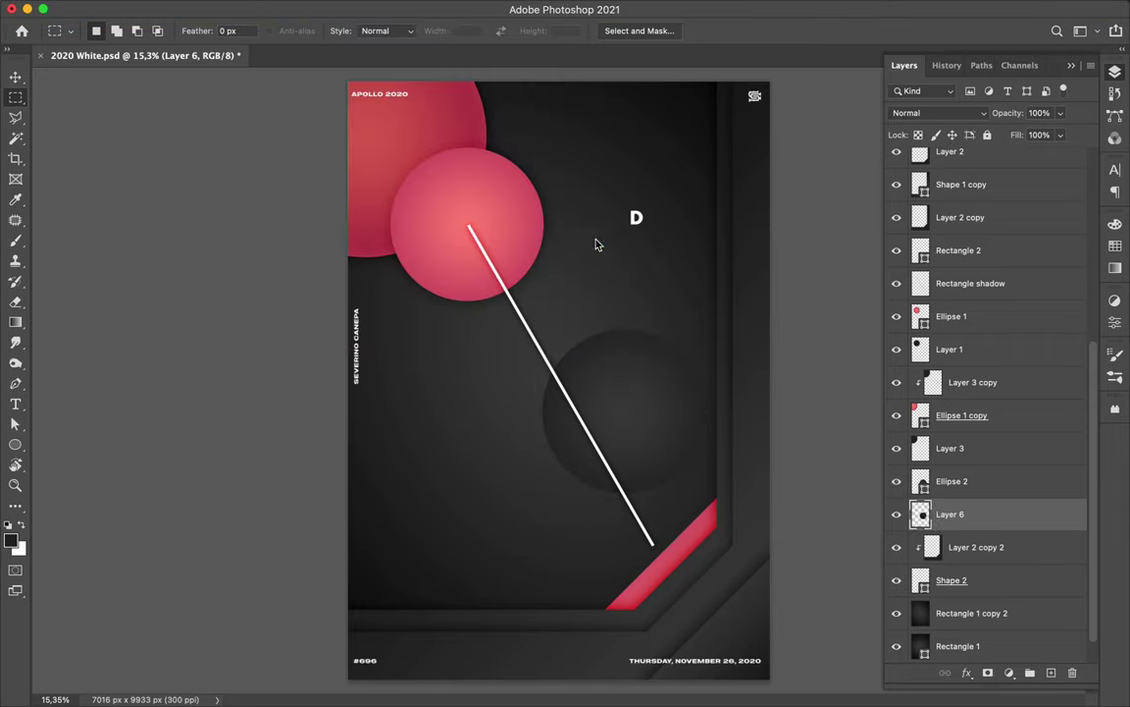
pyautogui.press('v')
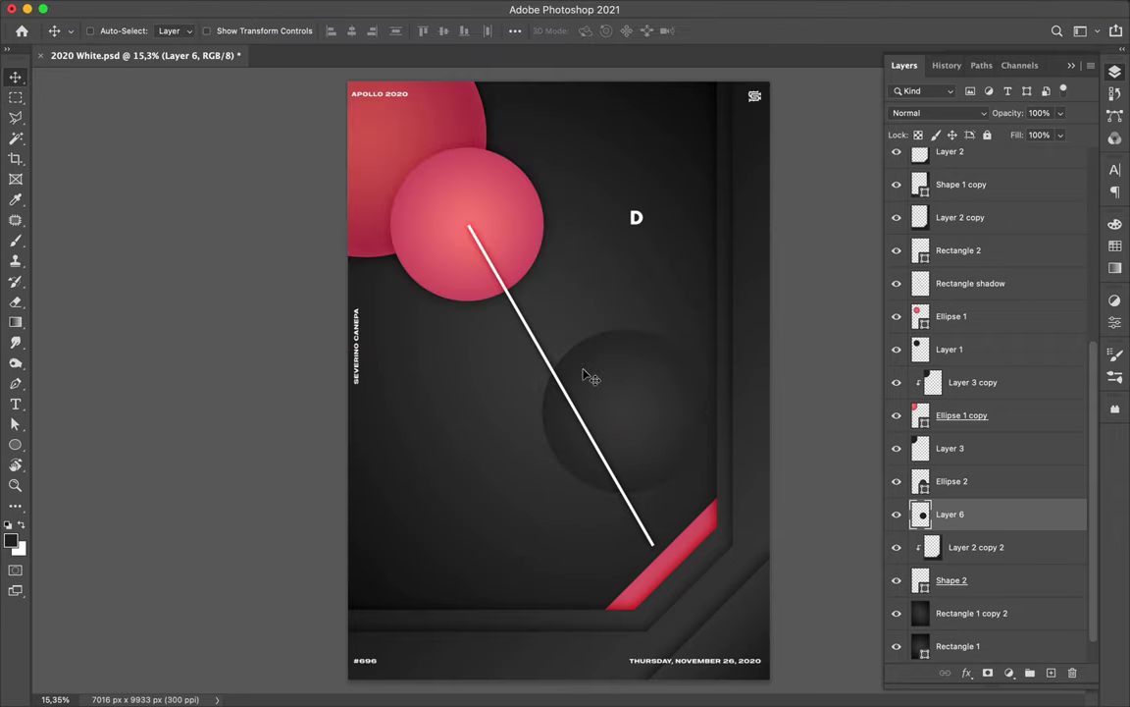
pyautogui.press('b')
pyautogui.hotkey('ctrl', 'd')
pyautogui.press('m')
pyautogui.click(368, 8)
pyautogui.click(619, 298)
pyautogui.click(820, 92)
# Step: Set the circle's layer to Linear Burn at about 18% fill, then move the circle to the lower right
pyautogui.click(969, 116)
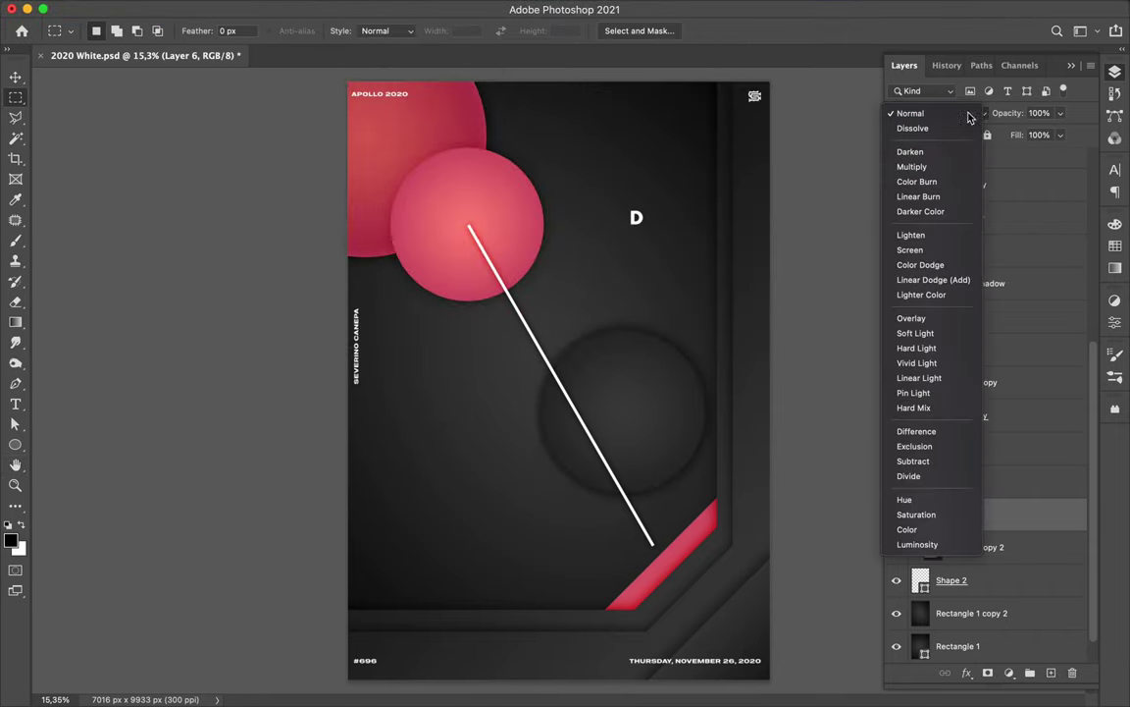
pyautogui.click(918, 196)
pyautogui.moveTo(1060, 135); pyautogui.dragTo(1004, 164)
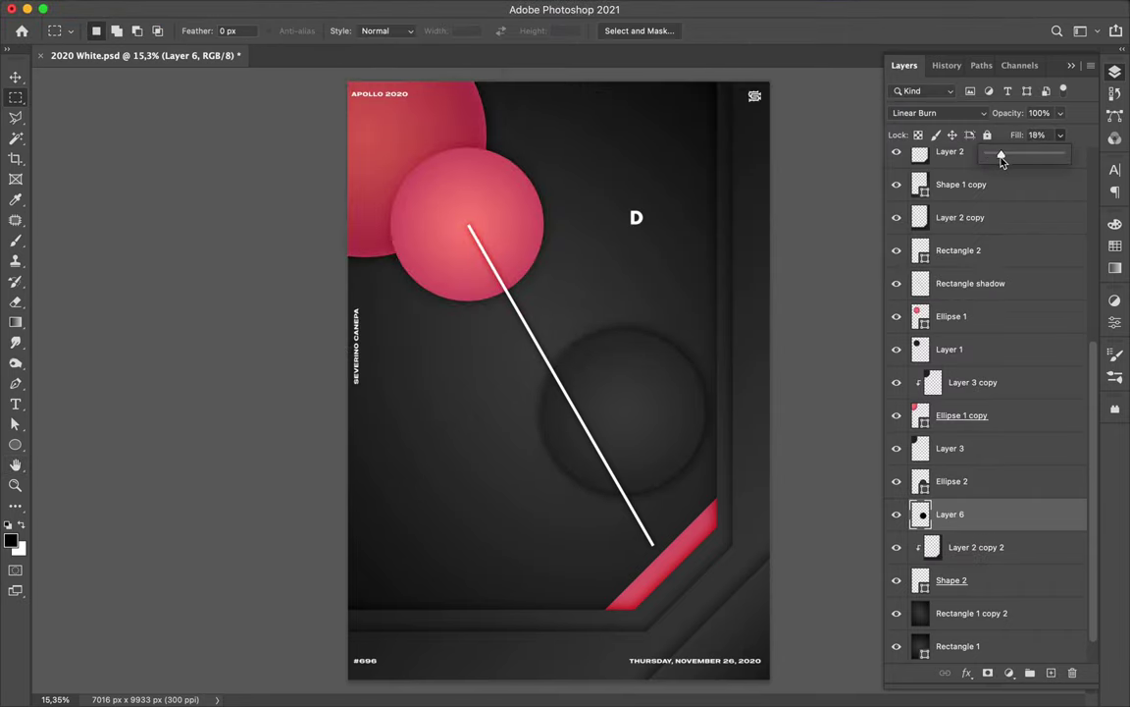
pyautogui.press('v')
pyautogui.moveTo(628, 412); pyautogui.dragTo(676, 505)
pyautogui.moveTo(950, 514); pyautogui.dragTo(928, 595)
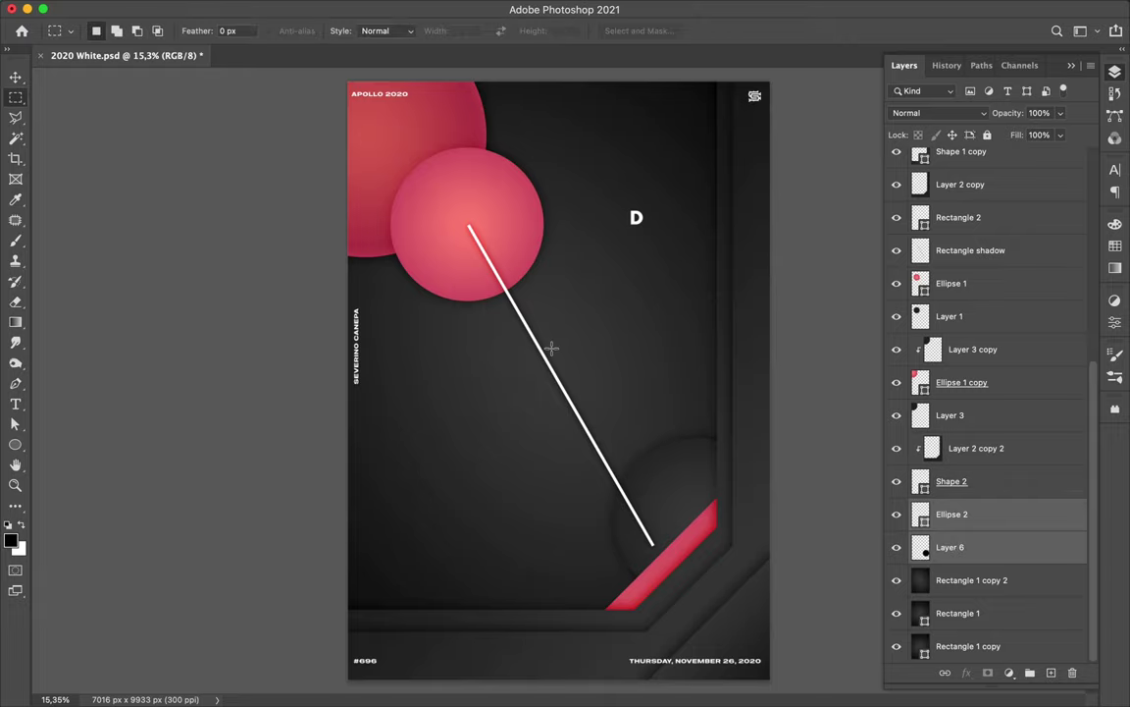
# Step: Fill a large ellipse over the upper left with a dark gradient on a new layer
pyautogui.moveTo(381, 103); pyautogui.dragTo(429, 235)
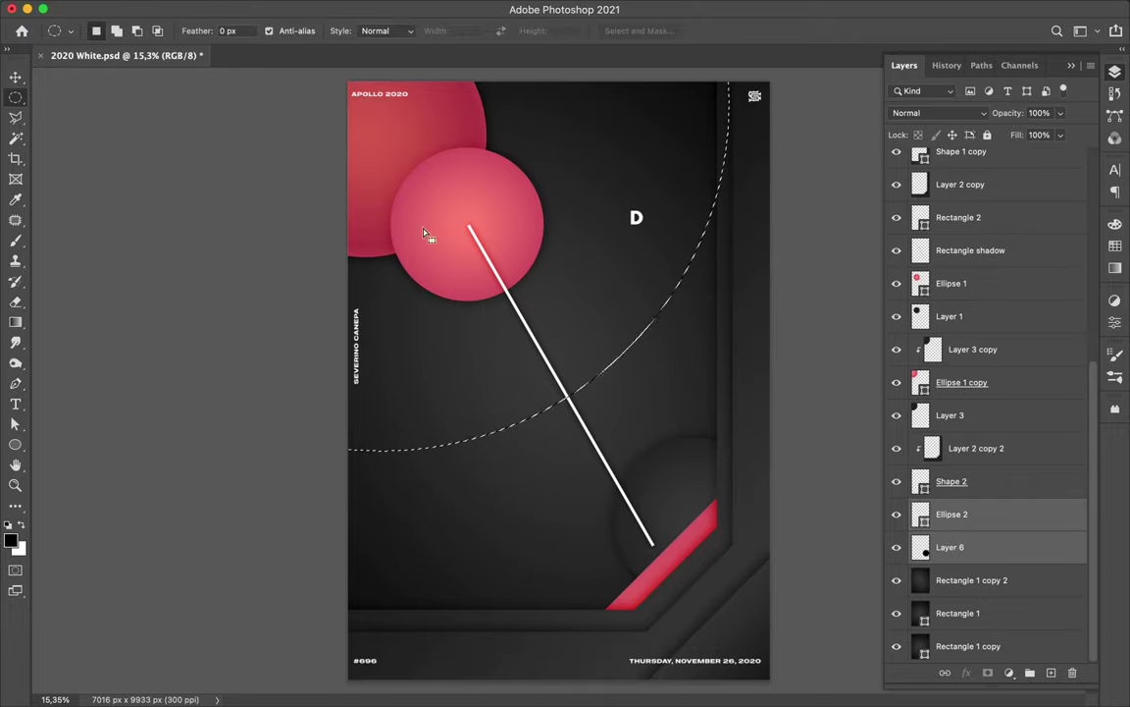
pyautogui.press('g')
pyautogui.hotkey('ctrl', 'shift', 'alt', 'n')
pyautogui.moveTo(346, 81); pyautogui.dragTo(663, 428)
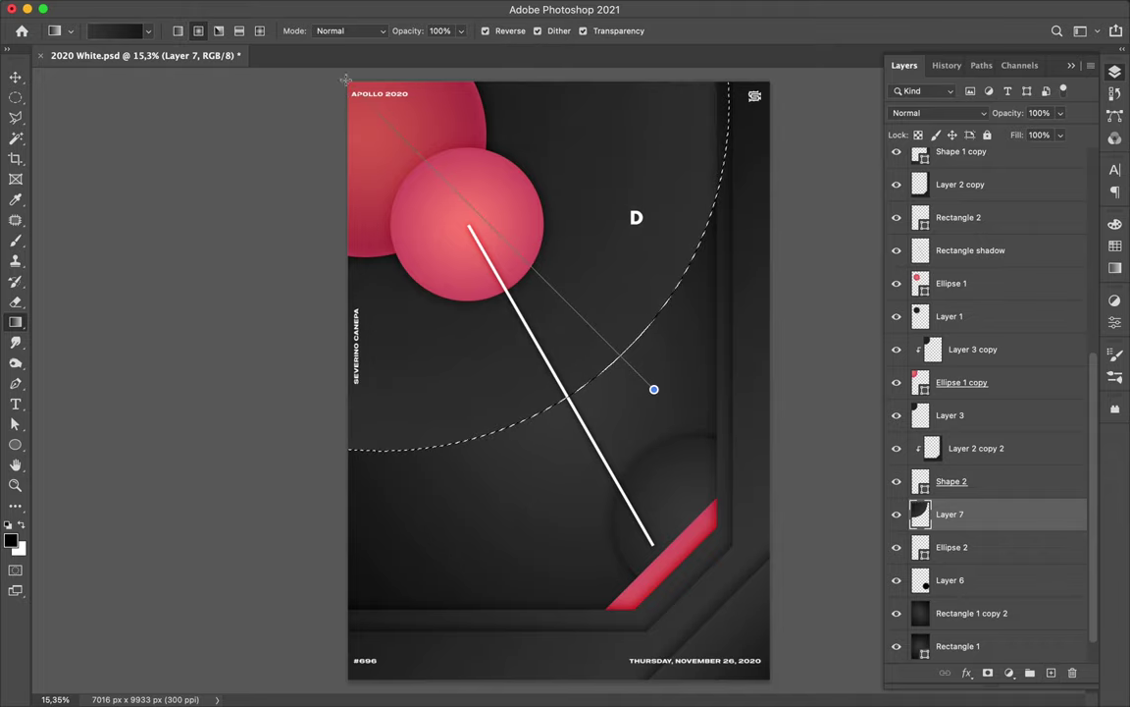
pyautogui.moveTo(662, 429); pyautogui.dragTo(651, 392)
pyautogui.hotkey('ctrl', 'd')
pyautogui.press('v')
# Step: Fill the same ellipse with black on a new shadow layer
pyautogui.hotkey('ctrl', 'shift', 'alt', 'n')
pyautogui.hotkey('ctrl', 'shift', 'd')
pyautogui.press('p')
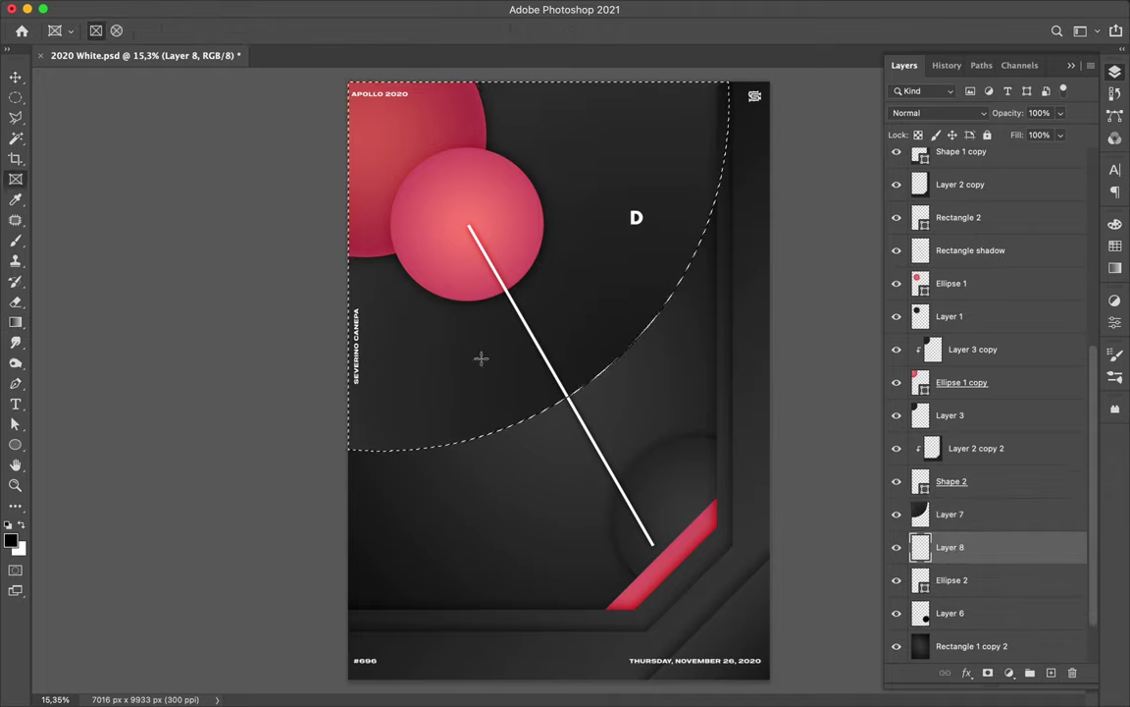
pyautogui.click(16, 240)
pyautogui.click(16, 322)
pyautogui.hotkey('shift', 'g')
pyautogui.click(423, 327)
pyautogui.hotkey('ctrl', 'f')
pyautogui.hotkey('ctrl', 'd')
pyautogui.press('m')
# Step: Set the shadow layer to Color Burn and enlarge it over the upper poster
pyautogui.click(938, 113)
pyautogui.click(930, 188)
pyautogui.hotkey('ctrl', 't')
pyautogui.moveTo(747, 466); pyautogui.dragTo(760, 491)
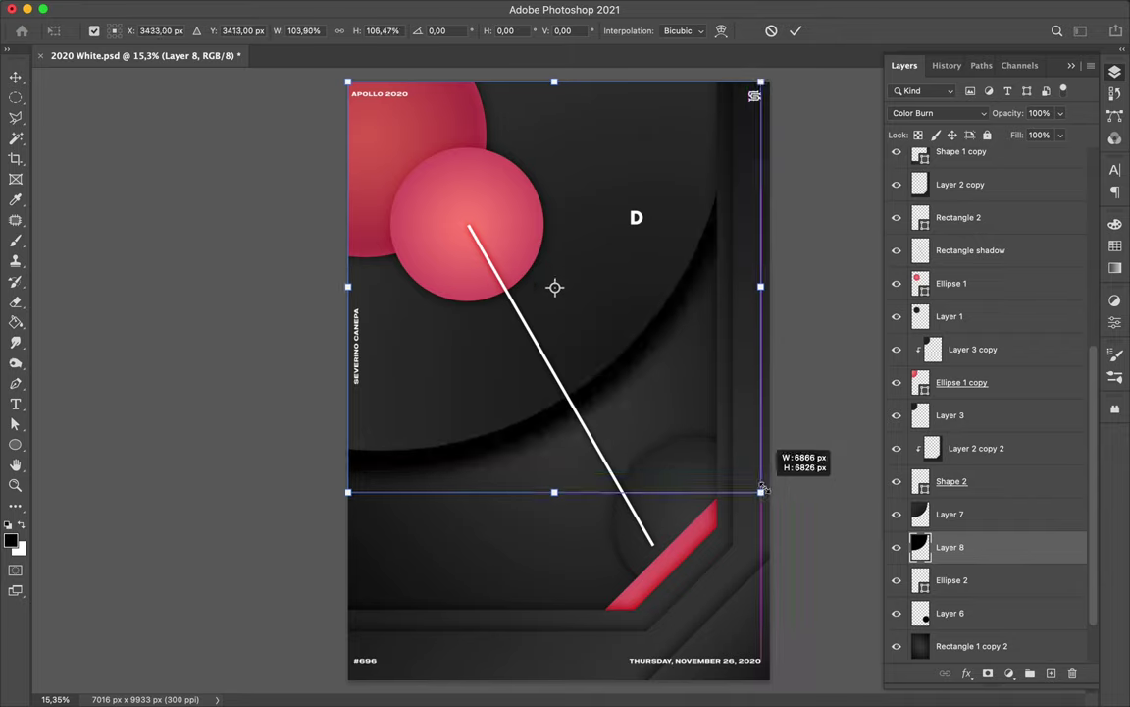
pyautogui.press('Return')
pyautogui.press('v')
# Step: Blur the shadow with a Gaussian Blur of about 197 px, then drag a copy of the letter D down-left
pyautogui.click(368, 9)
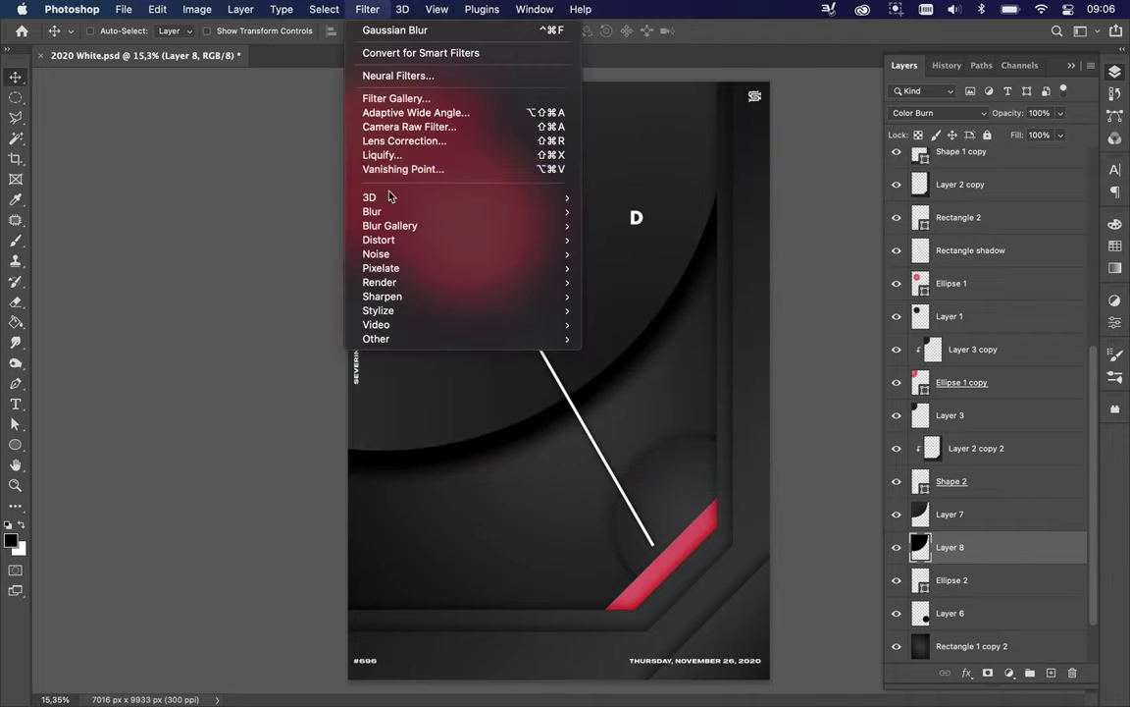
pyautogui.click(391, 26)
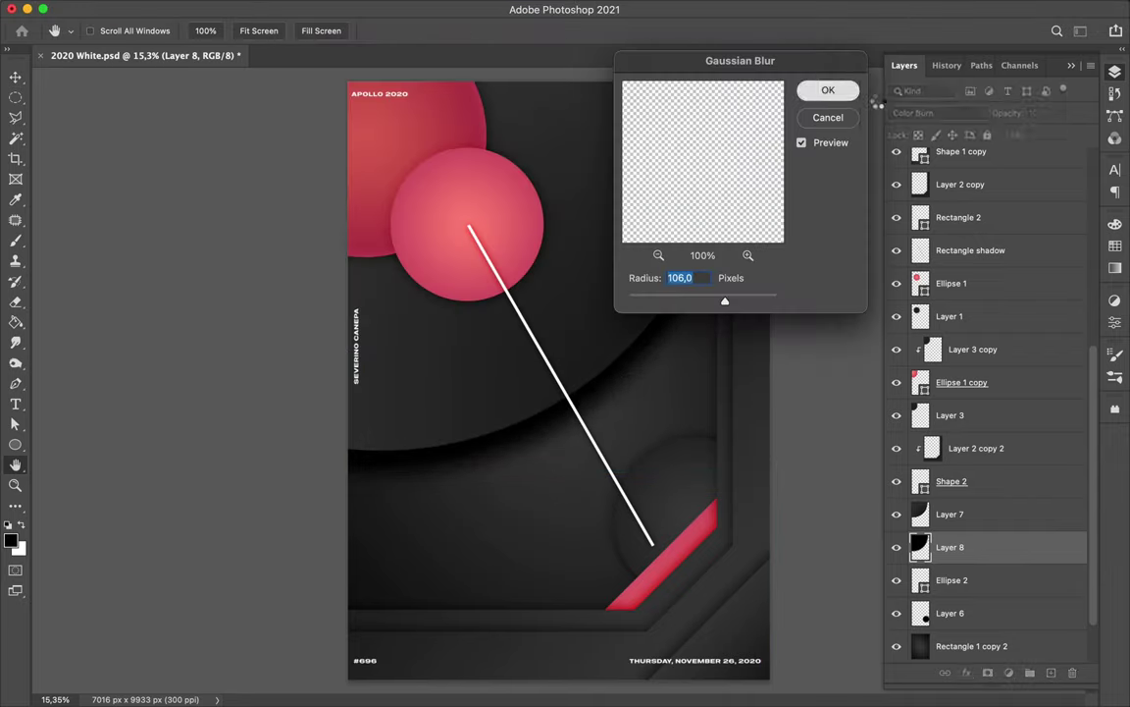
pyautogui.click(829, 90)
pyautogui.click(439, 9)
pyautogui.click(617, 271)
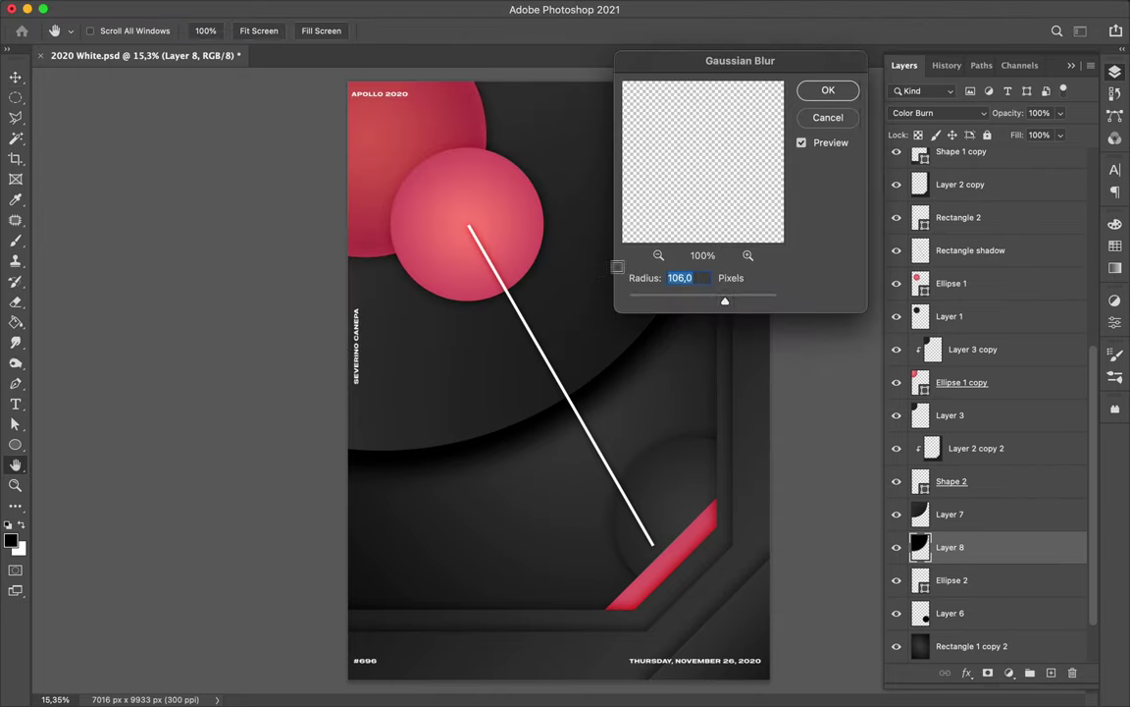
pyautogui.moveTo(725, 301); pyautogui.dragTo(745, 304)
pyautogui.click(827, 91)
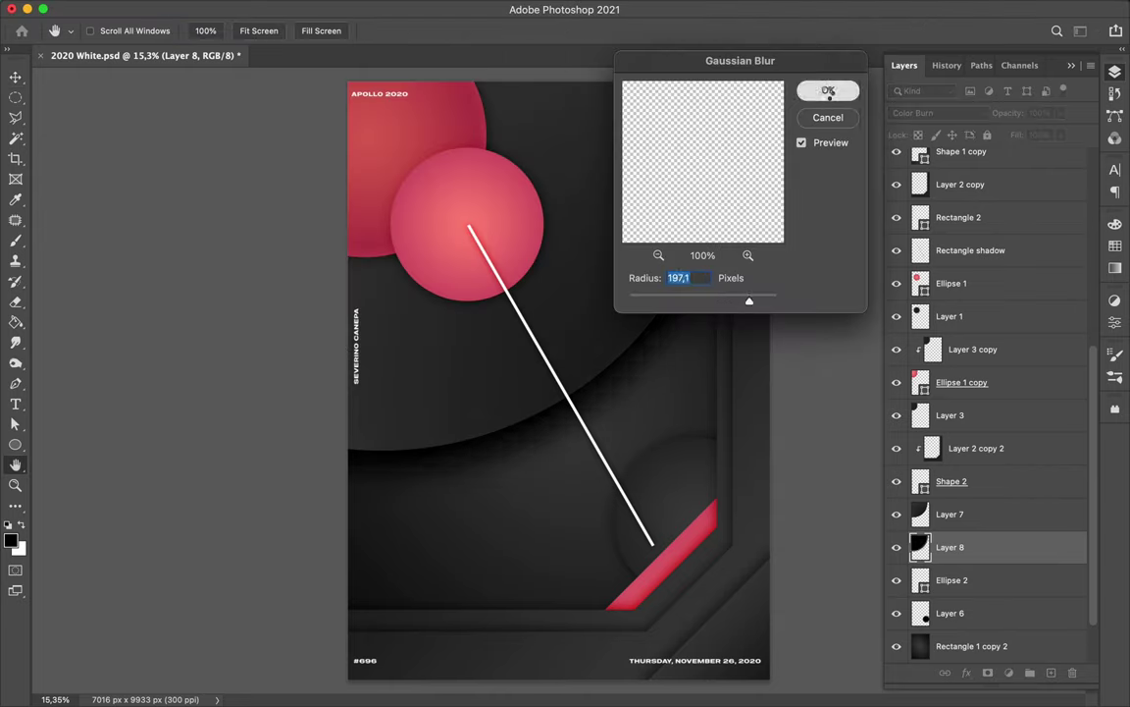
pyautogui.click(828, 92)
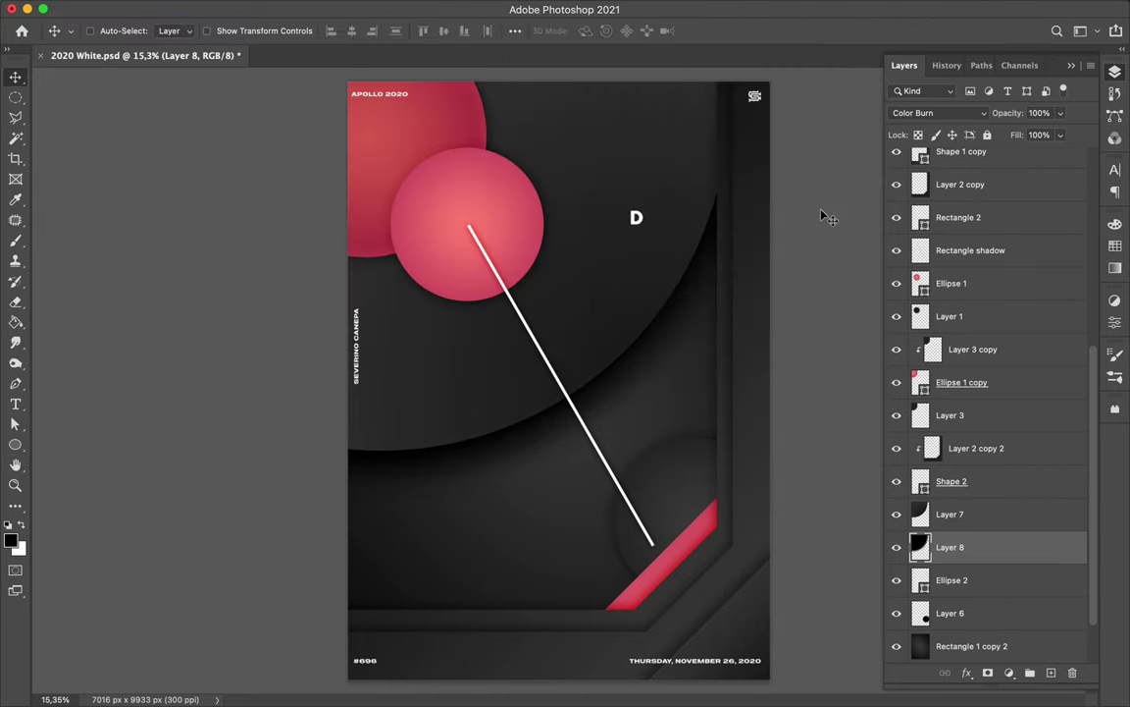
pyautogui.moveTo(638, 219)
pyautogui.mouseDown()
pyautogui.moveTo(607, 252)
pyautogui.moveTo(388, 292)
pyautogui.moveTo(640, 324)
pyautogui.moveTo(613, 311)
pyautogui.moveTo(409, 374)
pyautogui.moveTo(488, 413)
pyautogui.mouseUp()
# Step: Retype the copied D layers as the letters I, T and A
pyautogui.press('t')
pyautogui.doubleClick(605, 249)
pyautogui.write('I')
pyautogui.doubleClick(408, 374)
pyautogui.write('T')
pyautogui.write('A')
pyautogui.press('Escape')
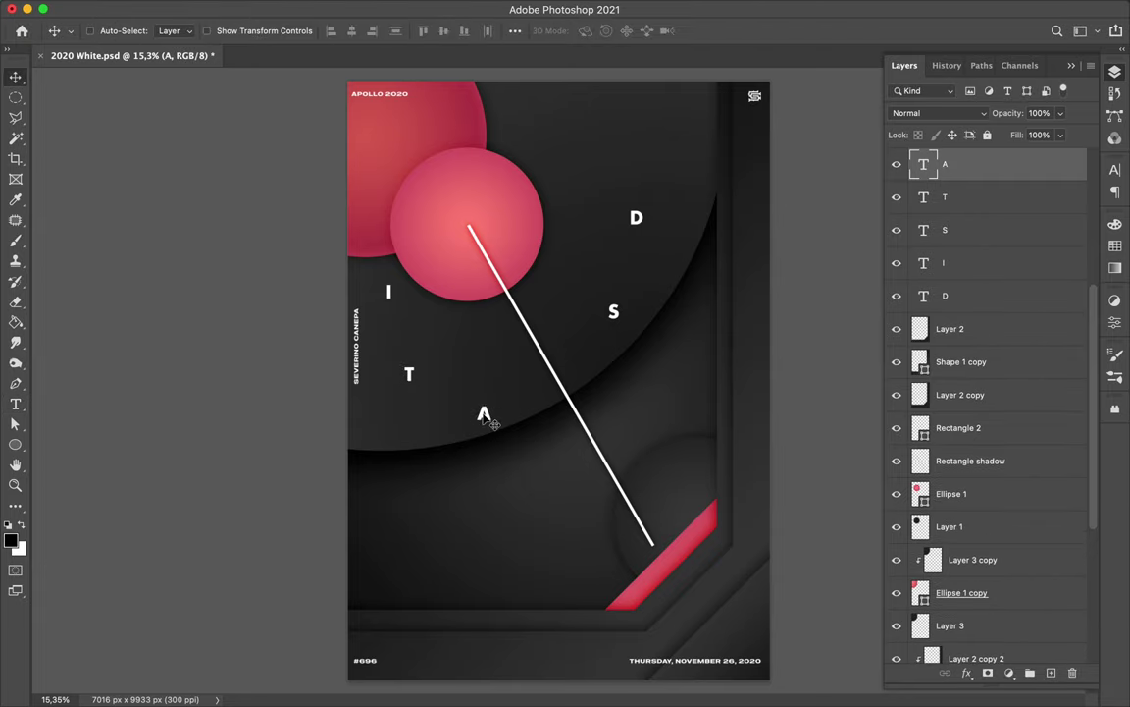
# Step: Duplicate the A to the lower right and retype the copies as N, C and E
pyautogui.moveTo(487, 416)
pyautogui.mouseDown()
pyautogui.moveTo(687, 459)
pyautogui.moveTo(655, 492)
pyautogui.moveTo(675, 515)
pyautogui.mouseUp()
pyautogui.doubleClick(687, 459)
pyautogui.press('Escape')
pyautogui.doubleClick(654, 492)
pyautogui.press('Escape')
pyautogui.doubleClick(675, 515)
pyautogui.write('E')
pyautogui.press('Escape')
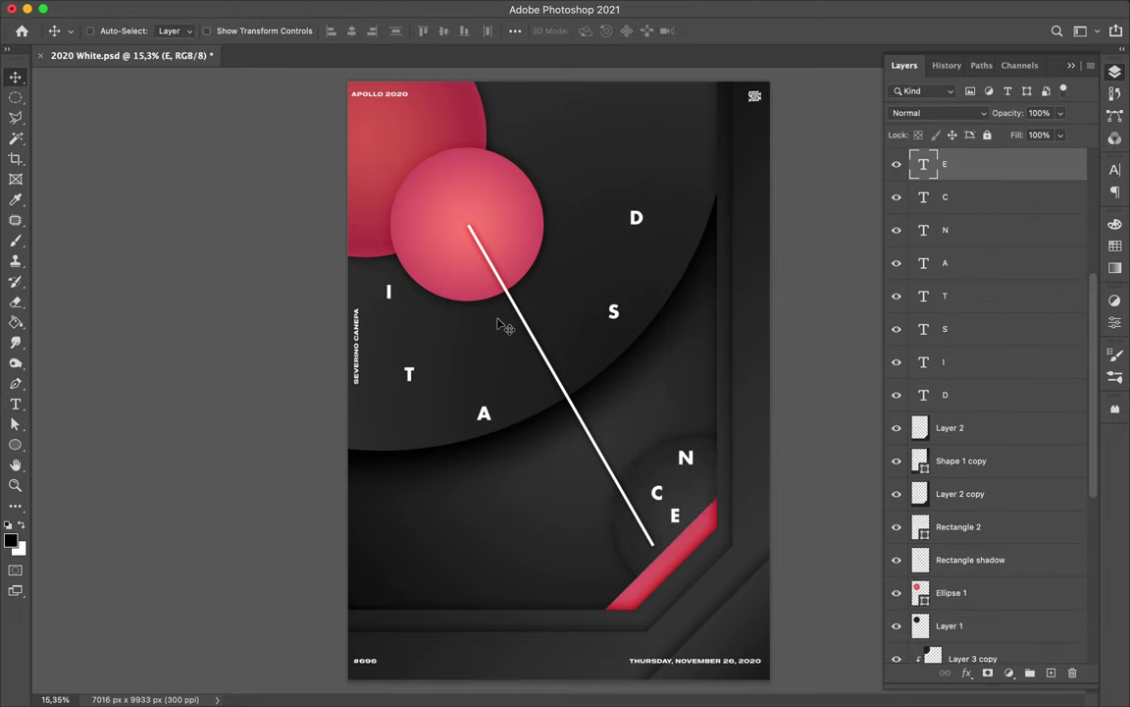
# Step: Move the T further right and nudge the A into a new spot
pyautogui.moveTo(413, 375); pyautogui.dragTo(447, 354)
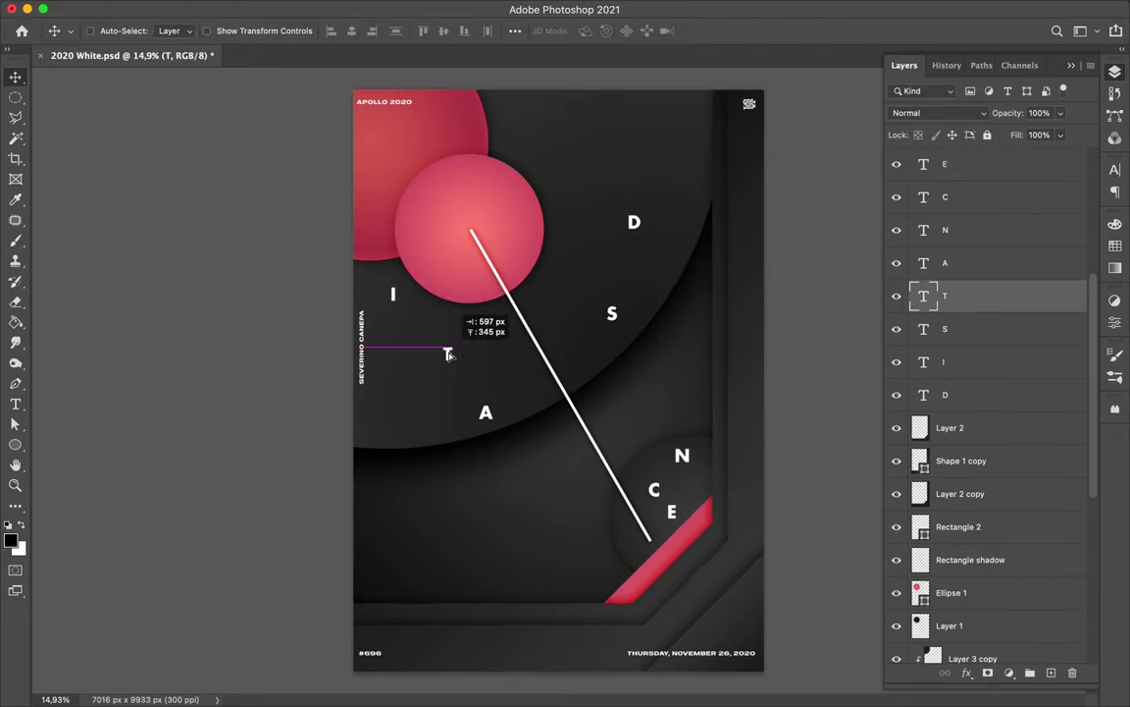
pyautogui.moveTo(486, 412); pyautogui.dragTo(490, 422)
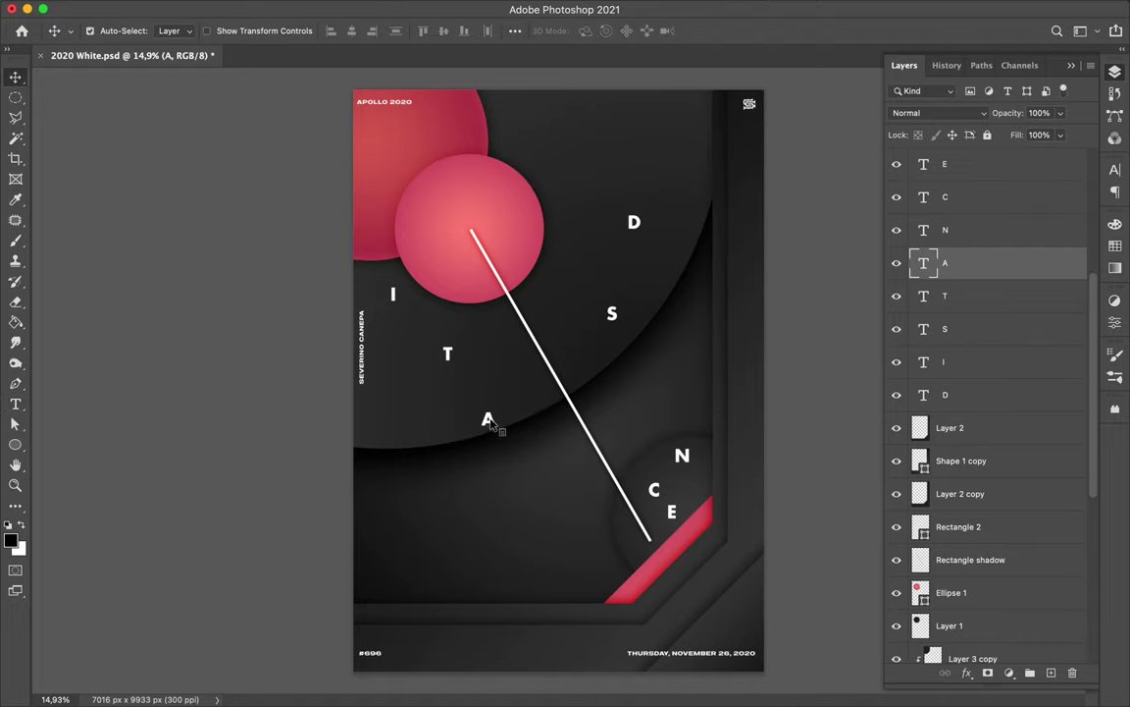
pyautogui.press('super')
# Step: Draw the angled left panel shape with no stroke and a reversed black gradient fill at scale 144
pyautogui.press('p')
pyautogui.click(494, 637)
pyautogui.click(368, 512)
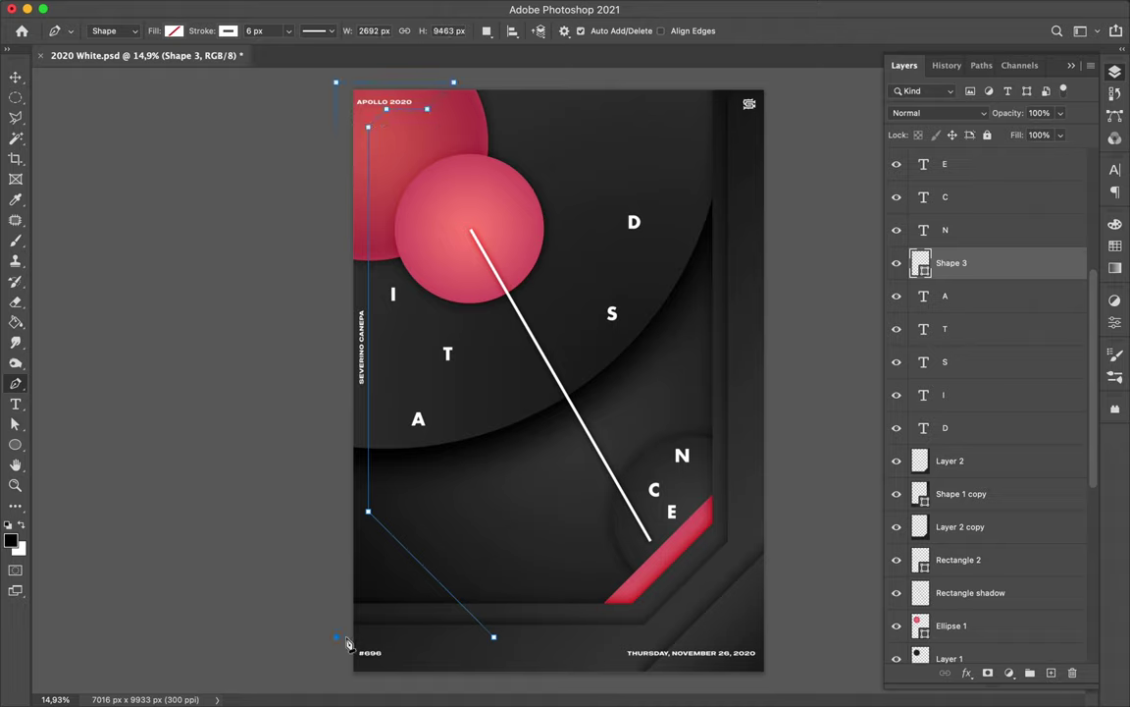
pyautogui.click(228, 31)
pyautogui.click(123, 56)
pyautogui.click(173, 30)
pyautogui.click(136, 61)
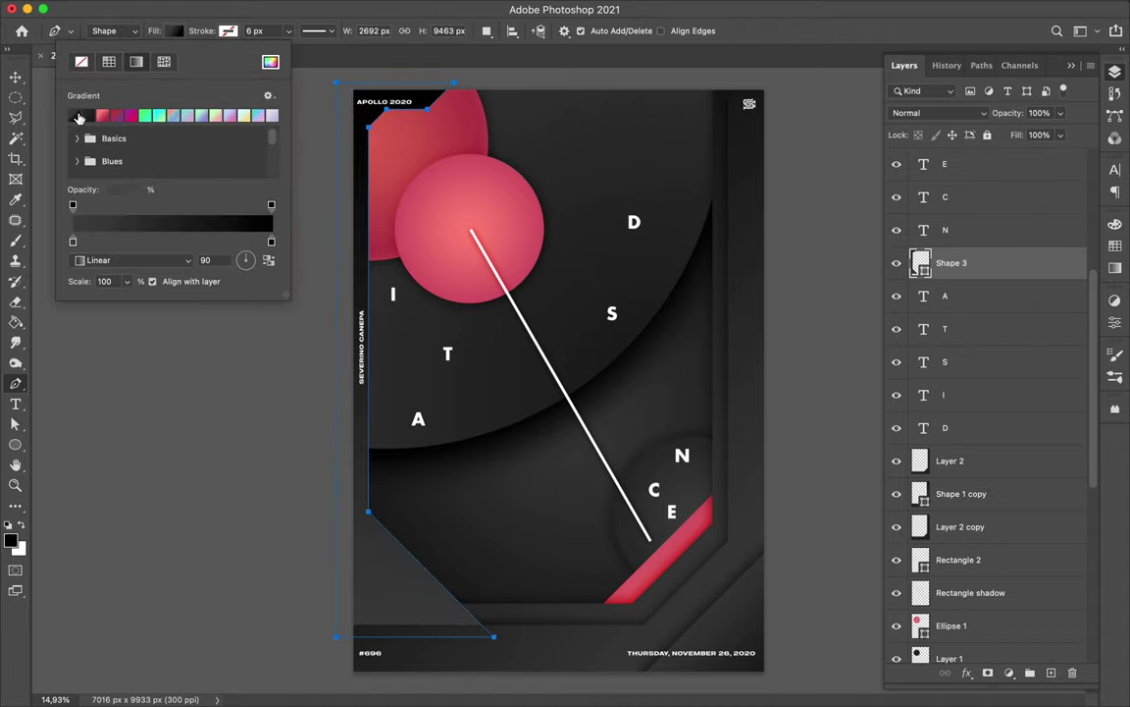
pyautogui.click(249, 260)
pyautogui.click(127, 281)
pyautogui.moveTo(126, 300); pyautogui.dragTo(133, 305)
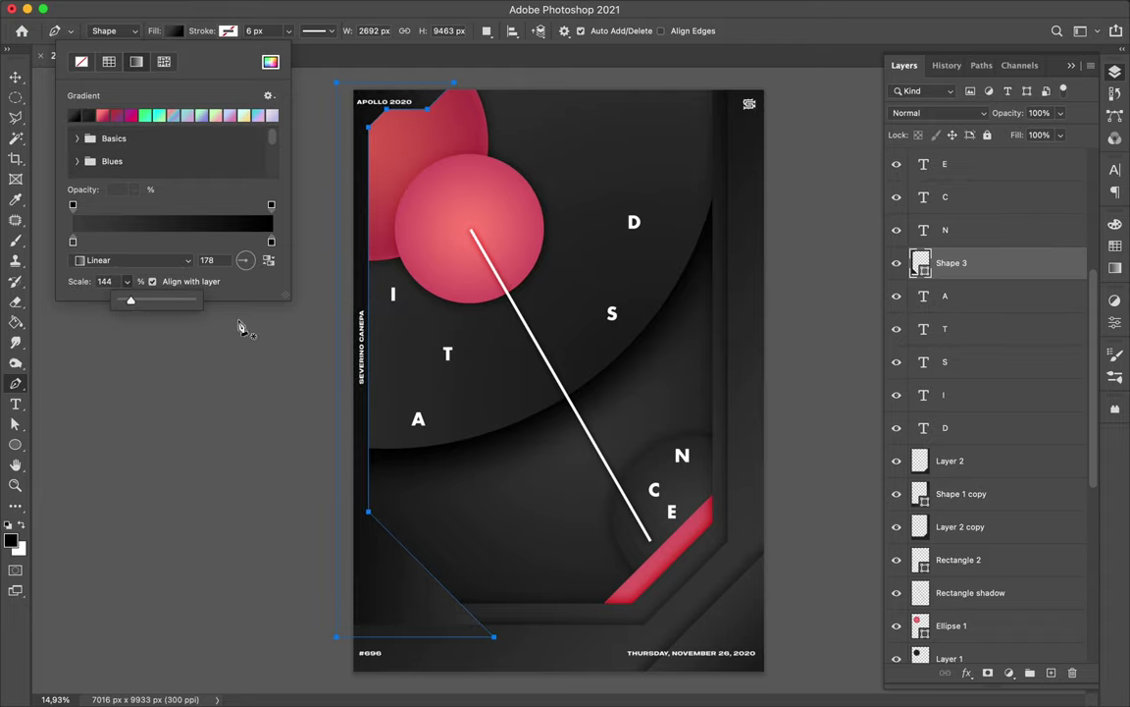
pyautogui.press('v')
# Step: Paint a horizontal gradient inside the panel's selection on a new layer
pyautogui.keyDown('ctrl'); pyautogui.click(920, 262); pyautogui.keyUp('ctrl')
pyautogui.hotkey('ctrl', 'shift', 'alt', 'n')
pyautogui.press('g')
pyautogui.hotkey('shift', 'g')
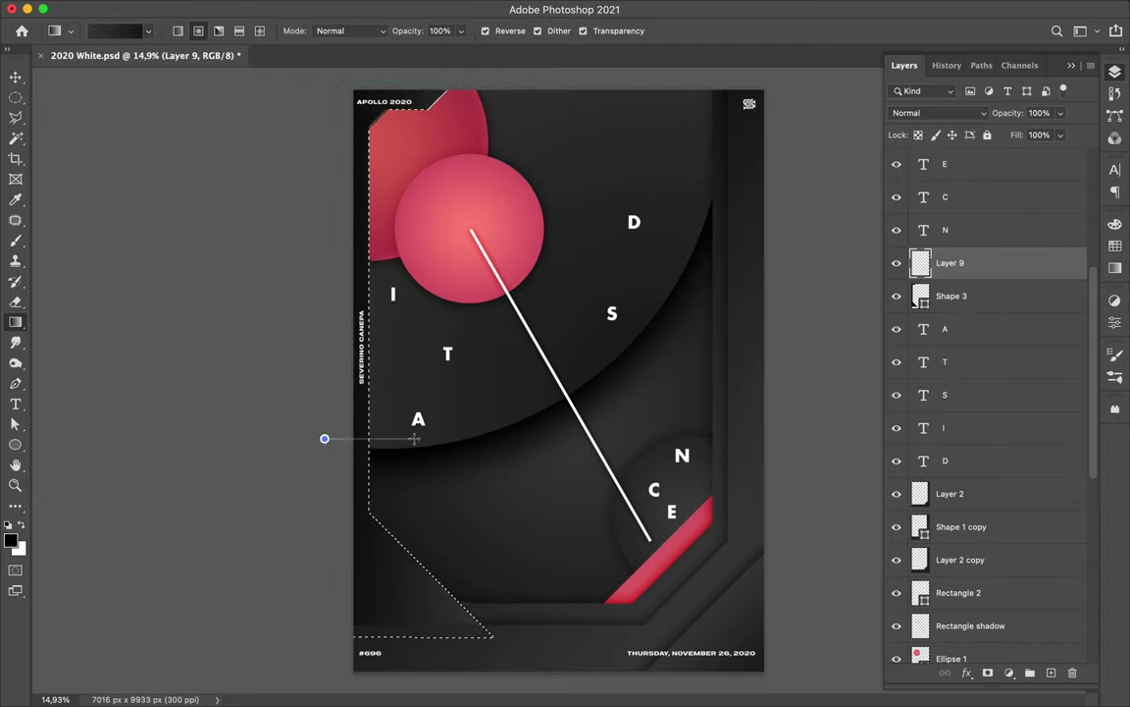
pyautogui.moveTo(323, 437); pyautogui.dragTo(409, 437)
pyautogui.press('v')
pyautogui.hotkey('ctrl', 'd')
# Step: Add a brush shading layer above the panel shape and set it to Color Burn
pyautogui.click(952, 295)
pyautogui.hotkey('ctrl', 'shift', 'alt', 'n')
pyautogui.press('b')
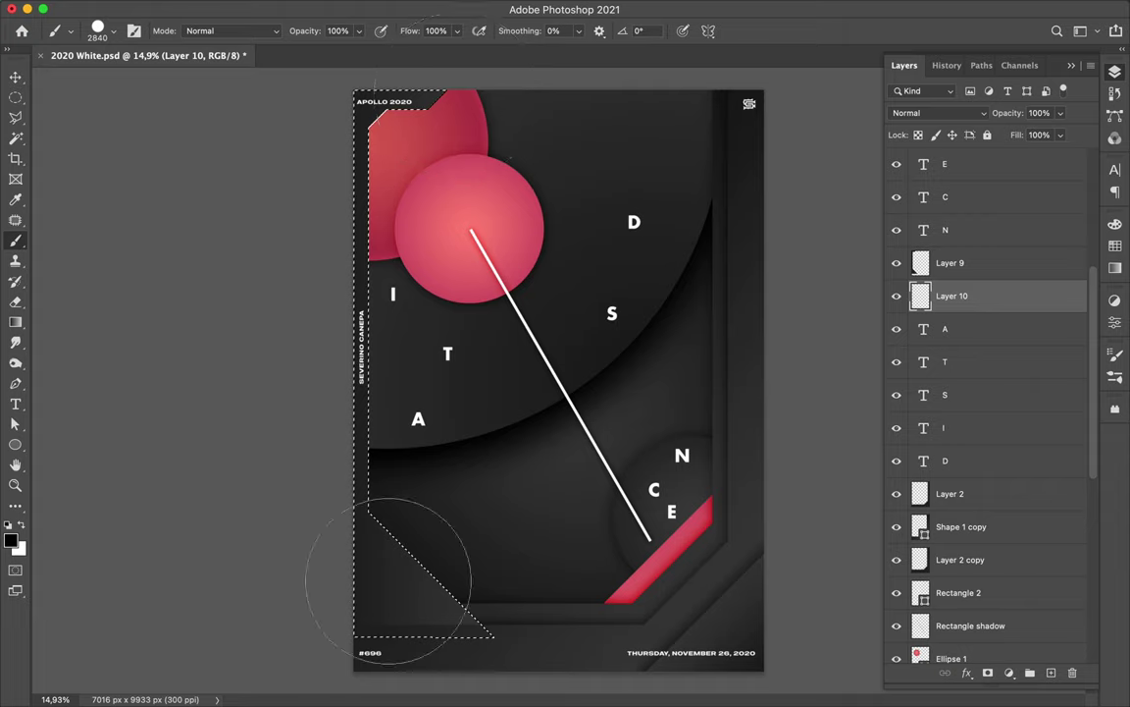
pyautogui.press('m')
pyautogui.hotkey('ctrl', 'd')
pyautogui.press('v')
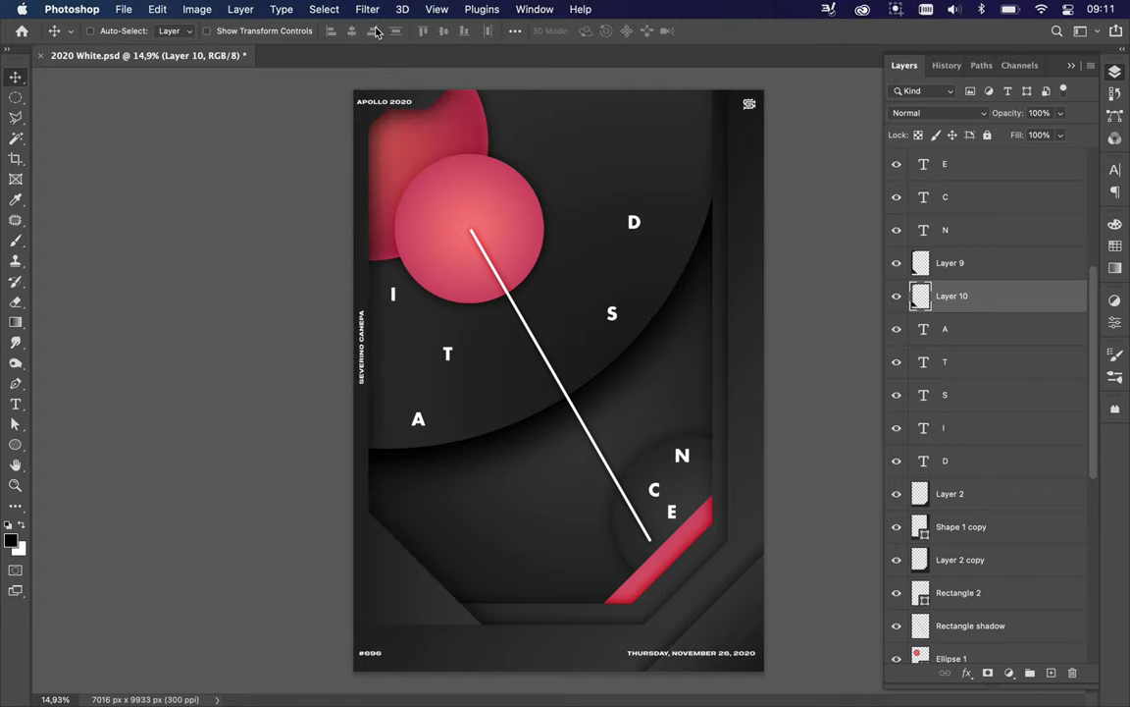
pyautogui.click(944, 113)
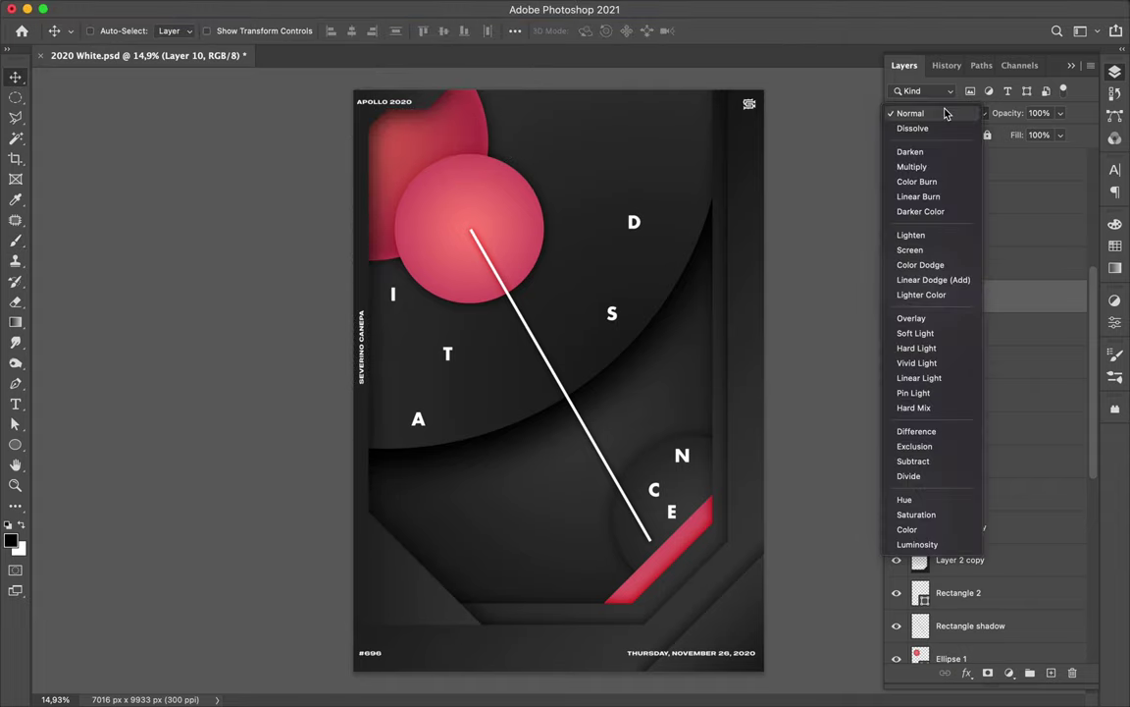
pyautogui.click(927, 196)
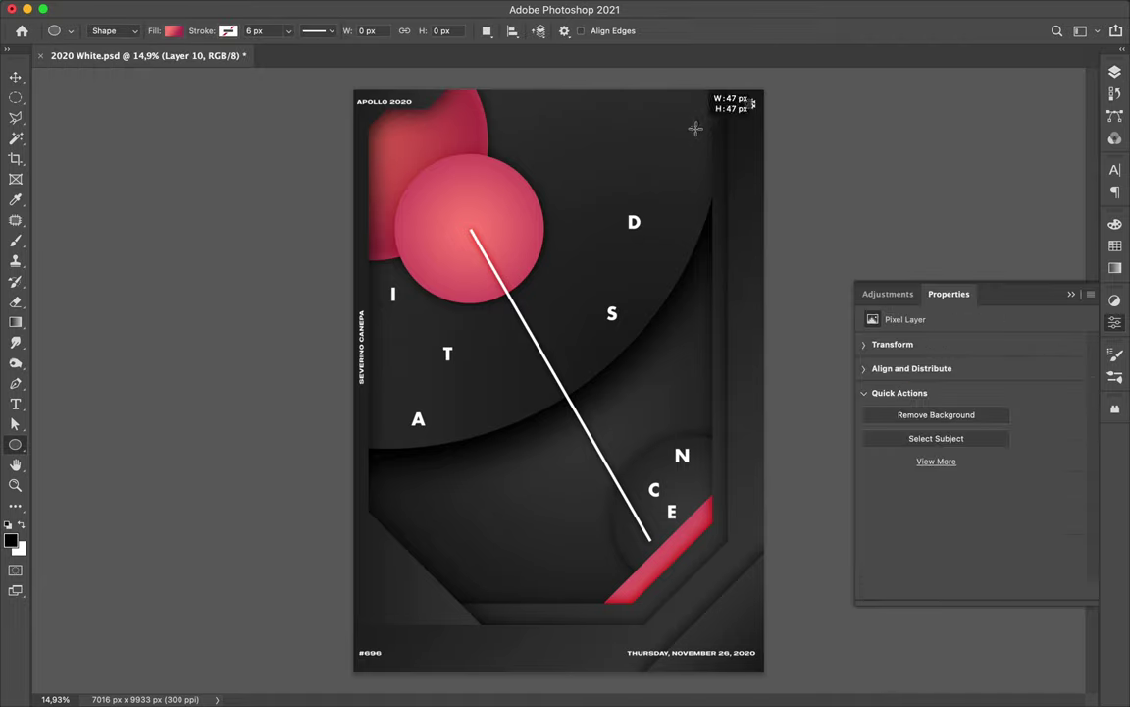
# Step: Draw a small pink gradient bar near the top right, duplicate it below, and save
pyautogui.rightClick(15, 443)
pyautogui.click(59, 397)
pyautogui.moveTo(703, 126)
pyautogui.mouseDown()
pyautogui.moveTo(665, 138)
pyautogui.moveTo(690, 138)
pyautogui.mouseUp()
pyautogui.press('a')
pyautogui.click(234, 33)
pyautogui.press('v')
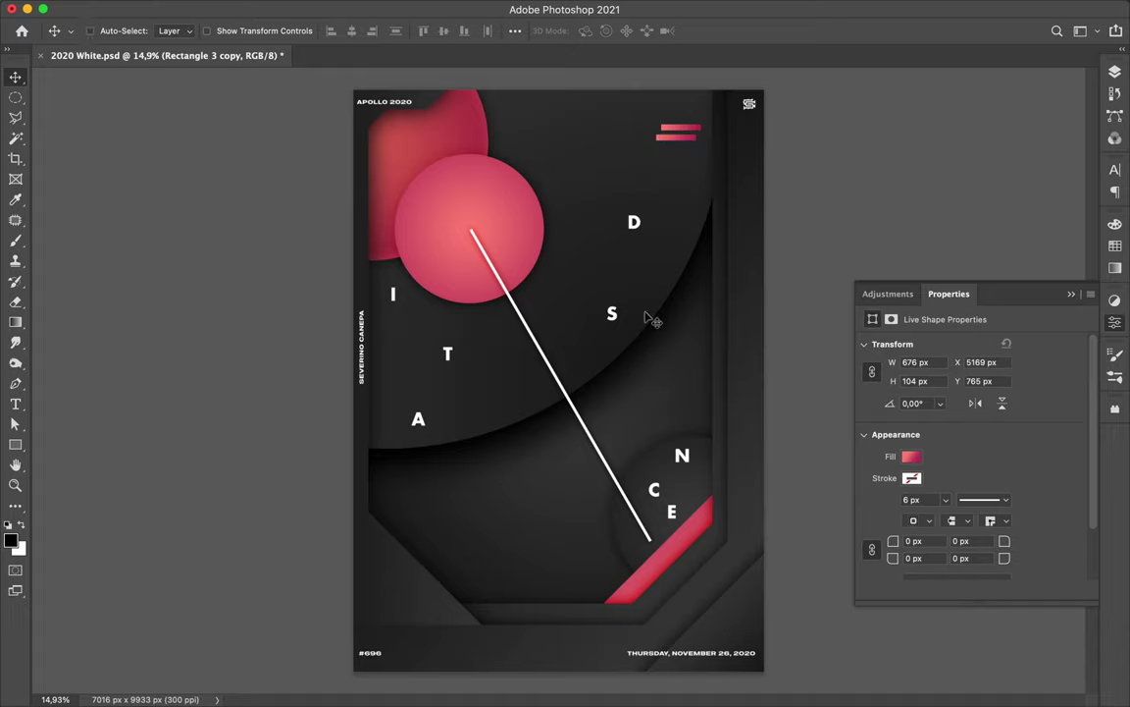
pyautogui.press('cmd+s')
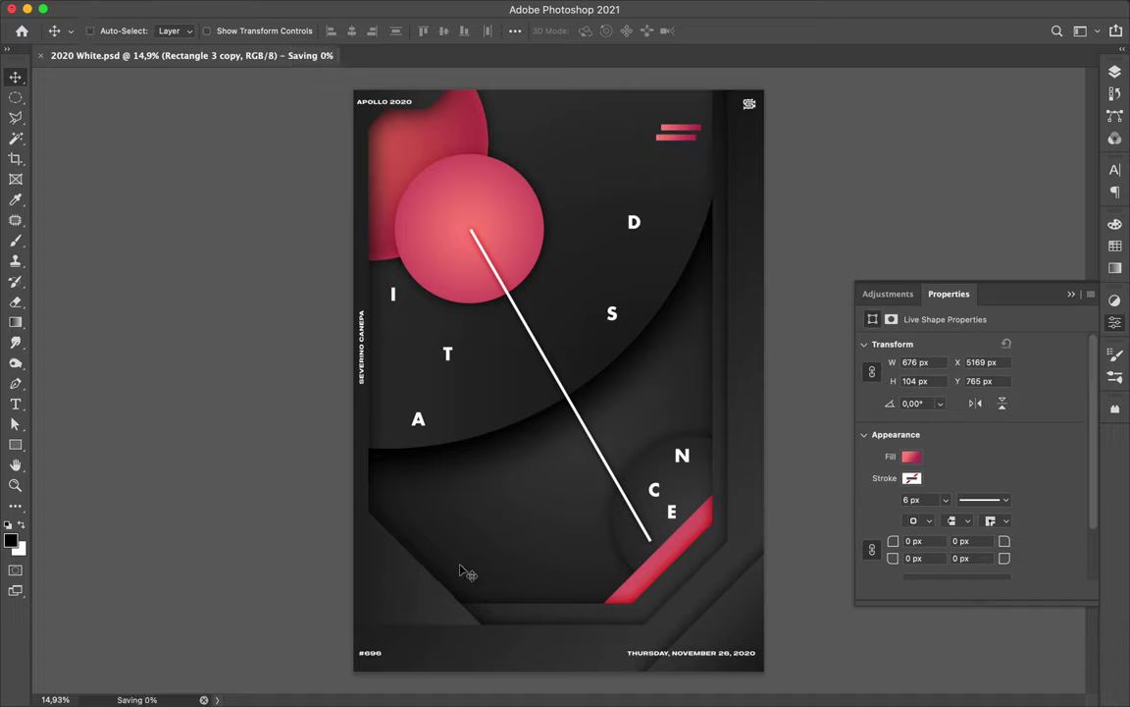
pyautogui.click(805, 8)
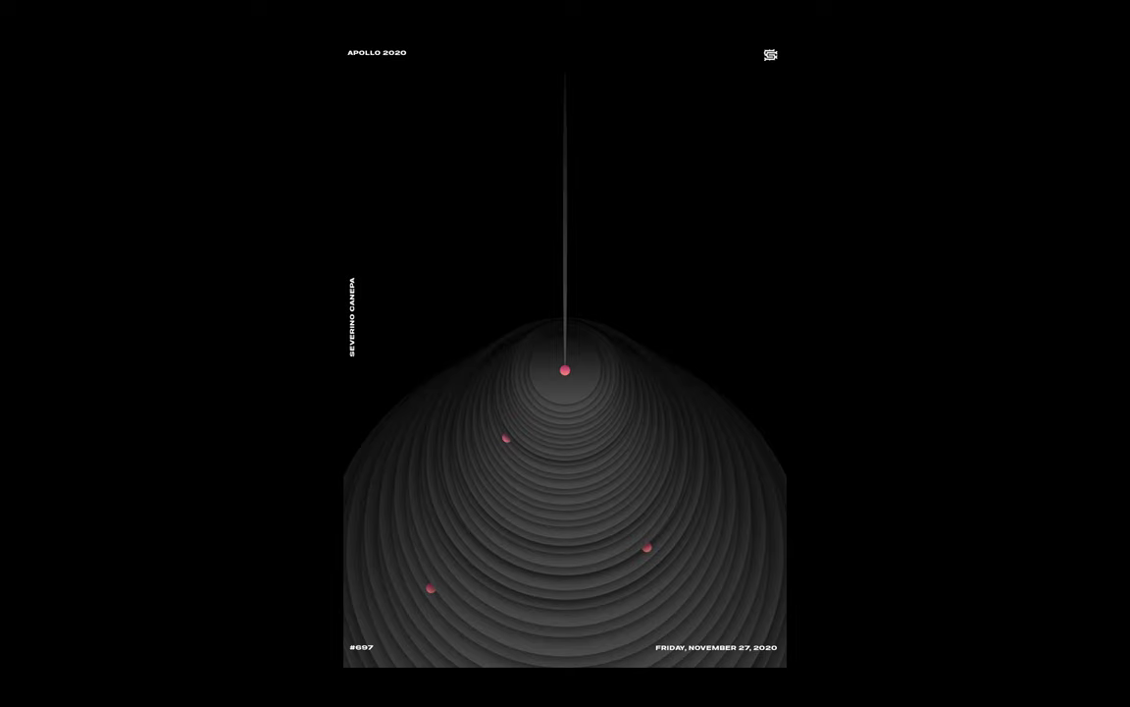